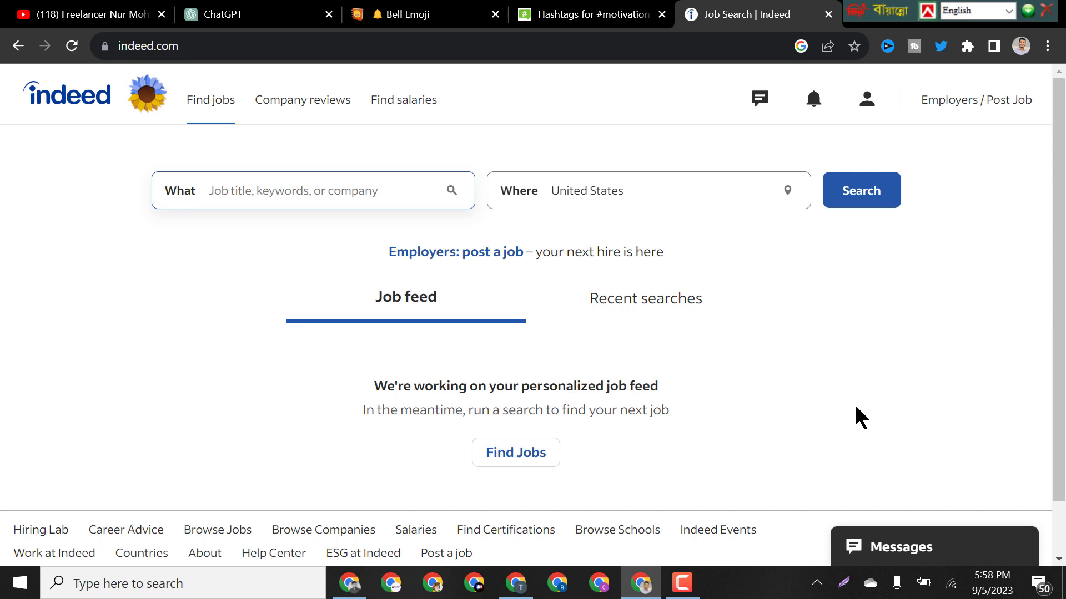
Glance at the YouTube channel videos page, then return to the Indeed job search.
click(92, 8)
scroll(612, 196, down, 2)
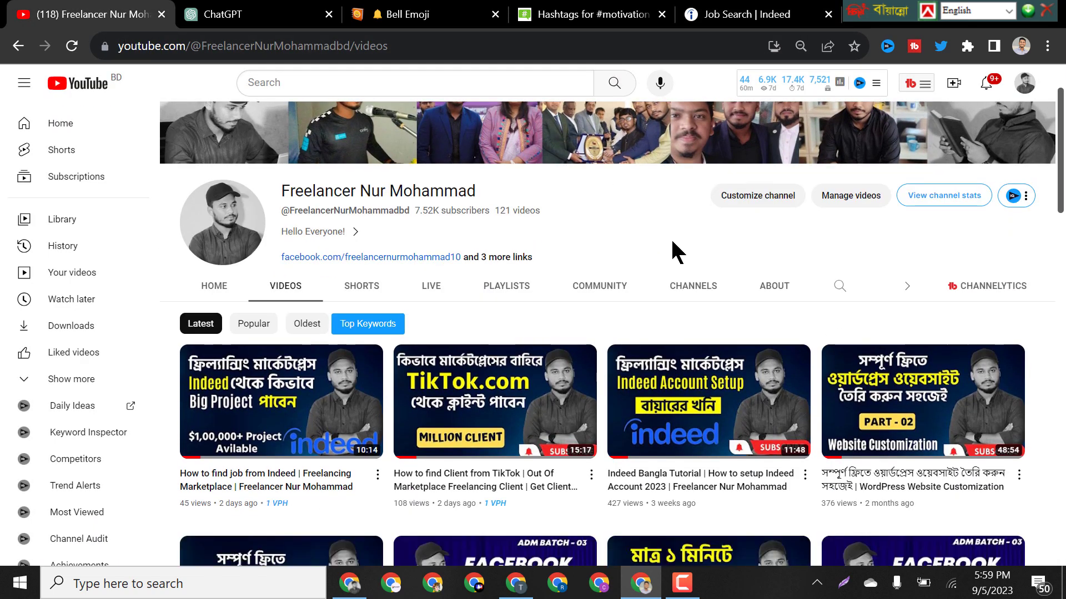
mouse_move(700, 422)
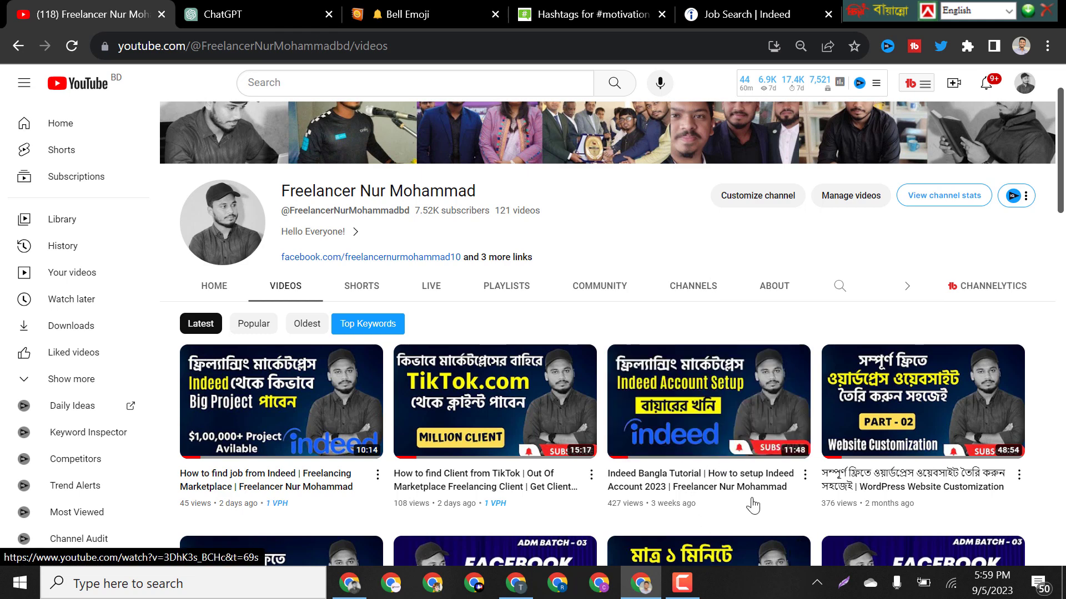
mouse_move(304, 433)
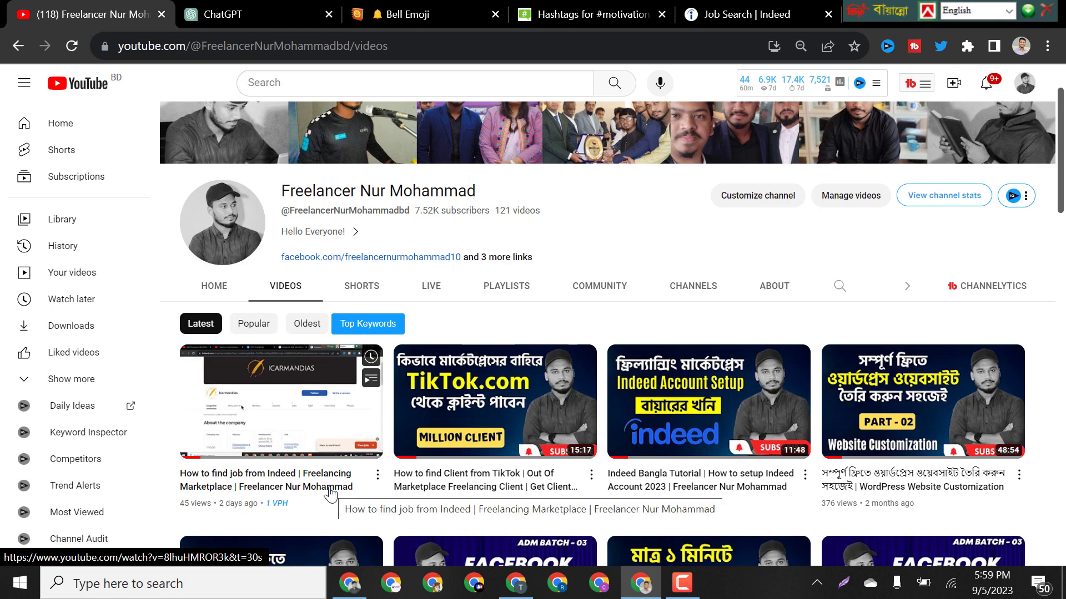
click(745, 24)
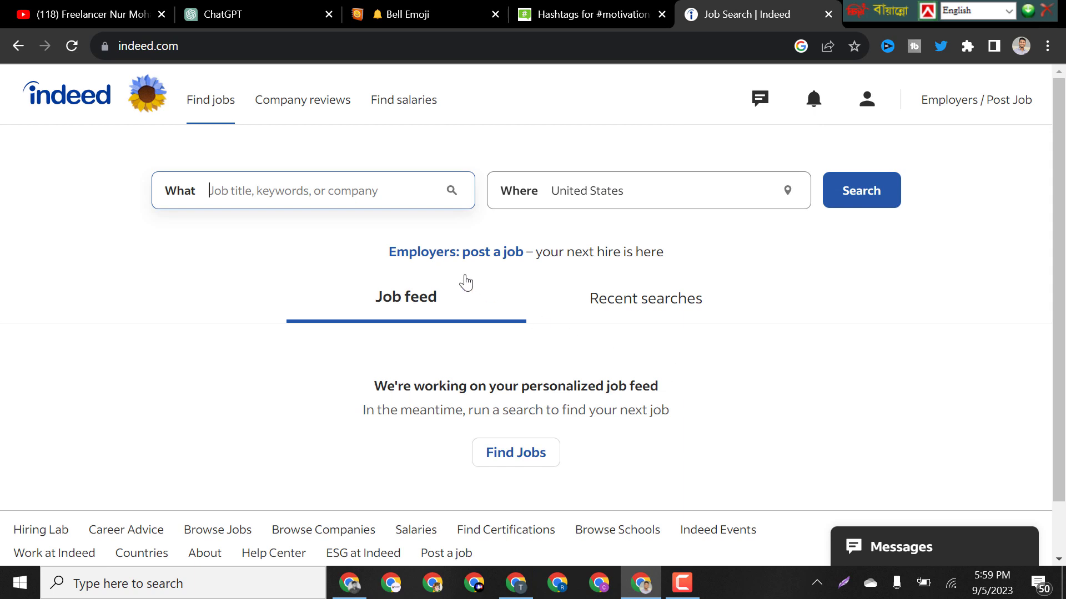
Search Indeed for 'facebook ads' jobs in the United States.
click(267, 194)
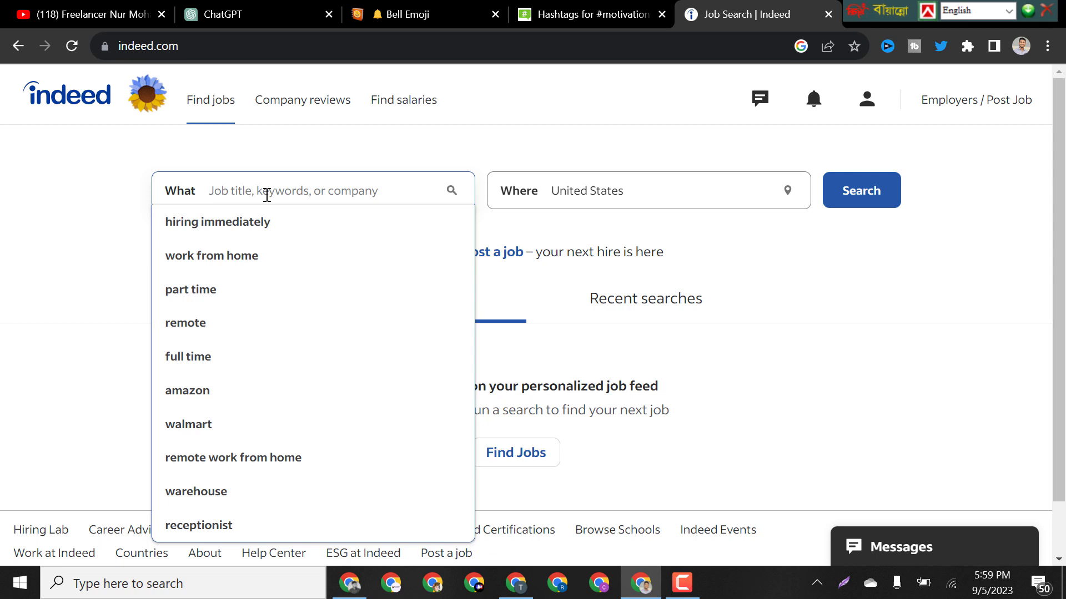
text(Facebo)
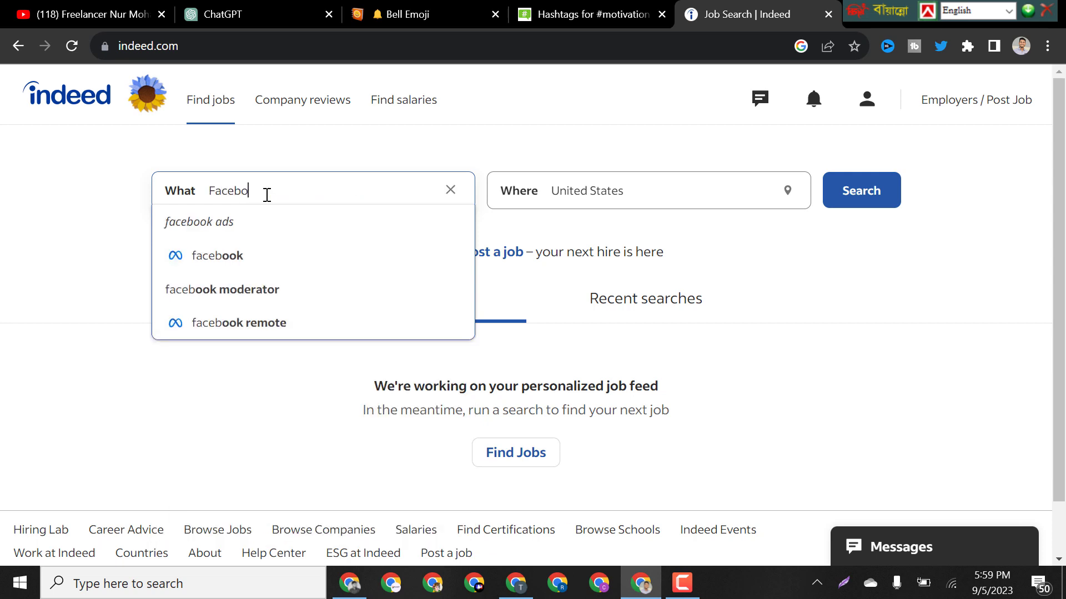
text(ok adsz)
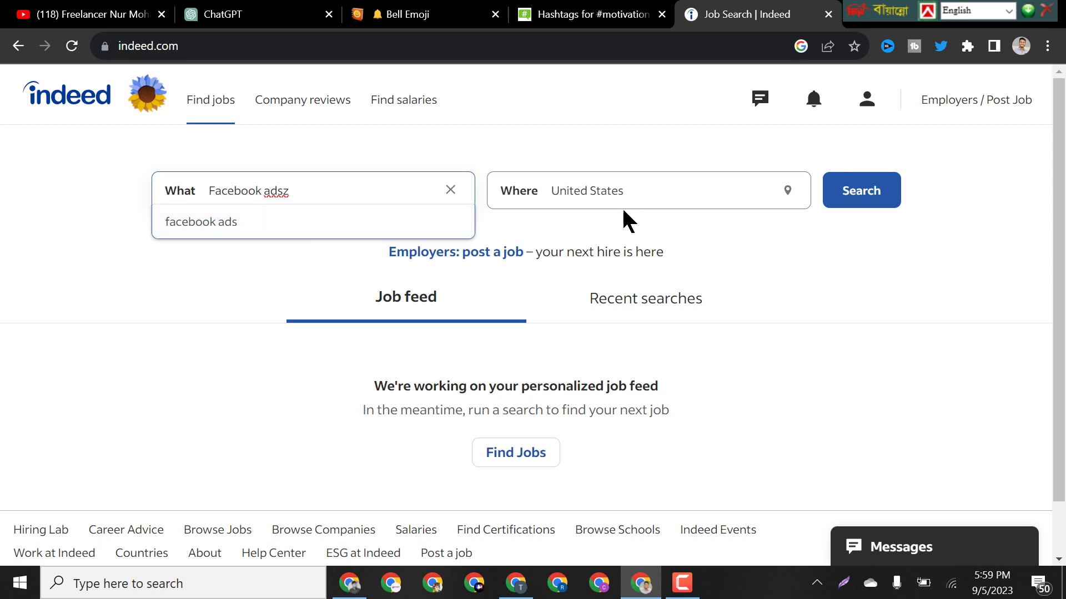
click(309, 230)
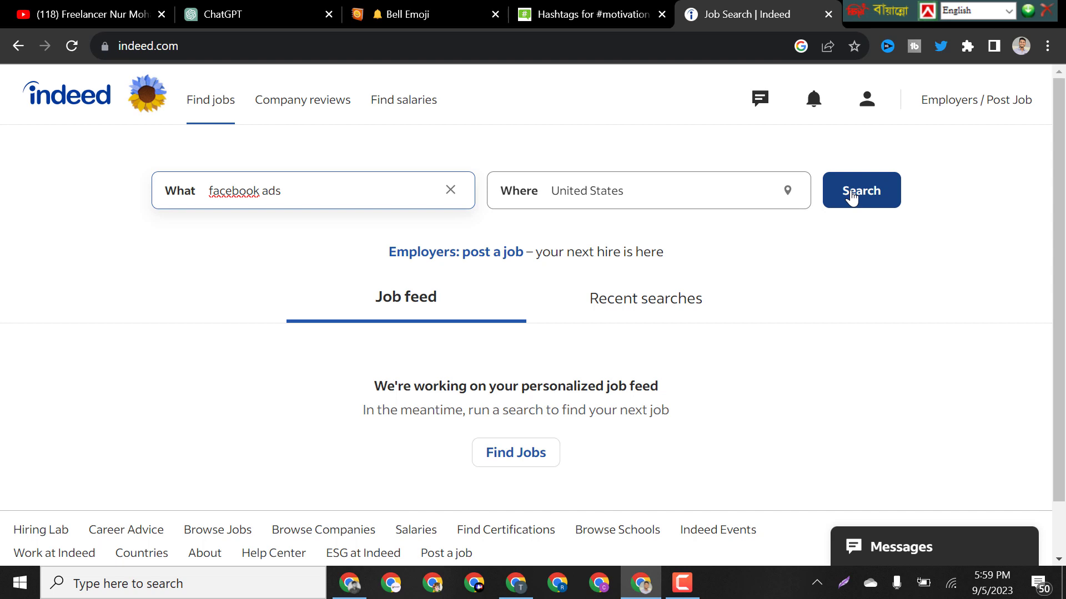
click(852, 197)
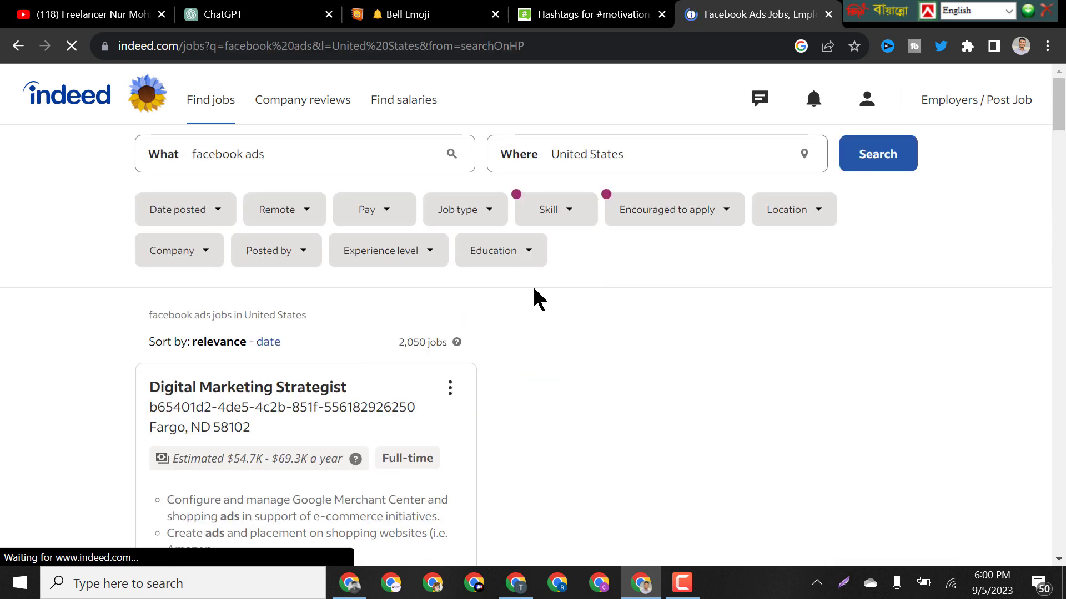
Open the Digital Marketing Strategist posting and browse through the facebook ads results.
scroll(531, 285, down, 1)
click(435, 333)
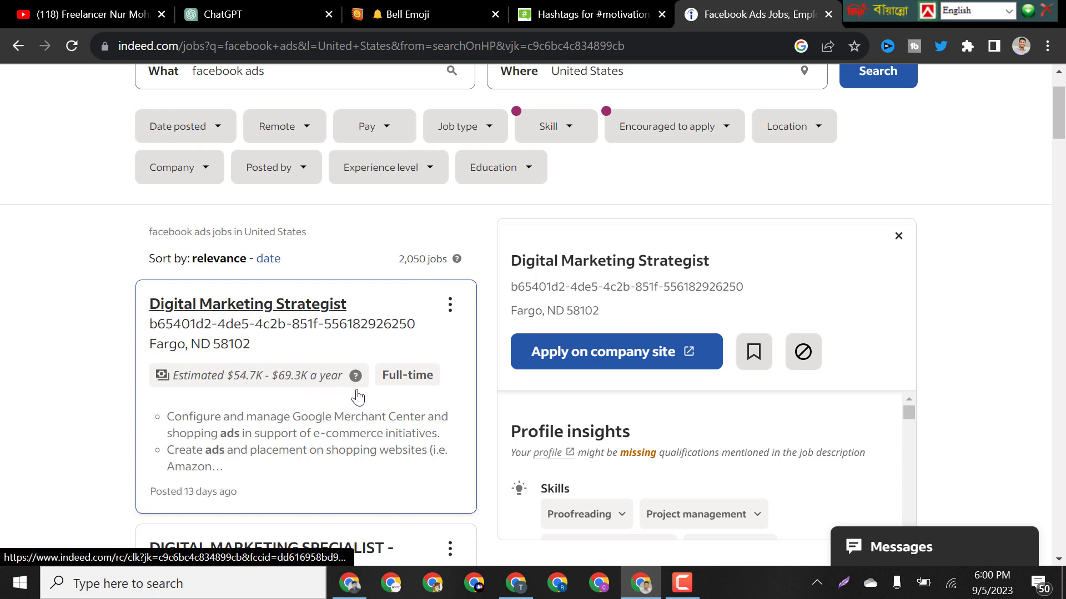
scroll(392, 375, down, 5)
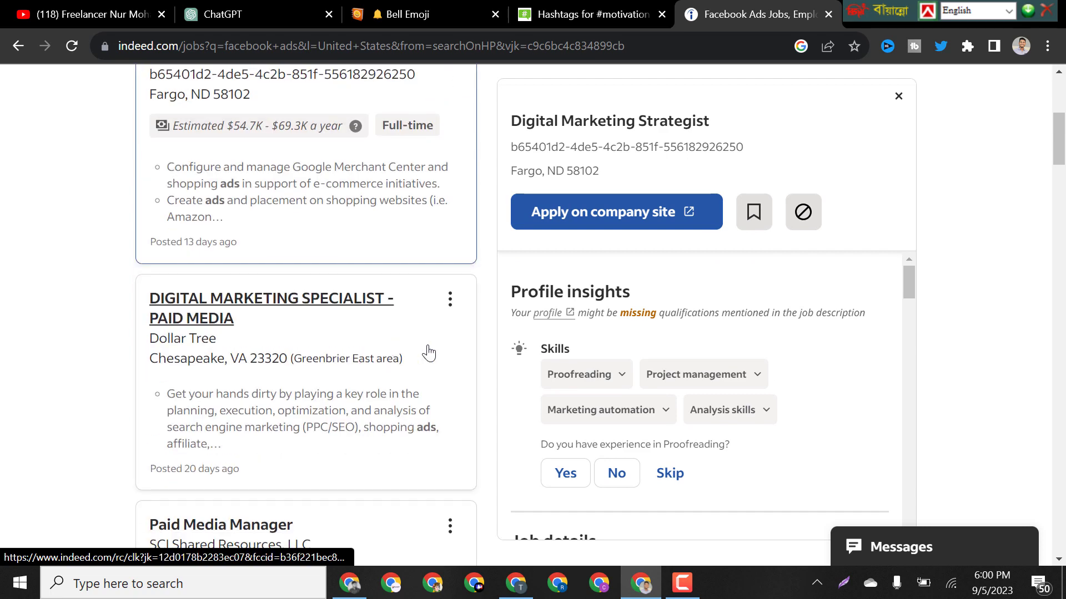
scroll(429, 353, up, 3)
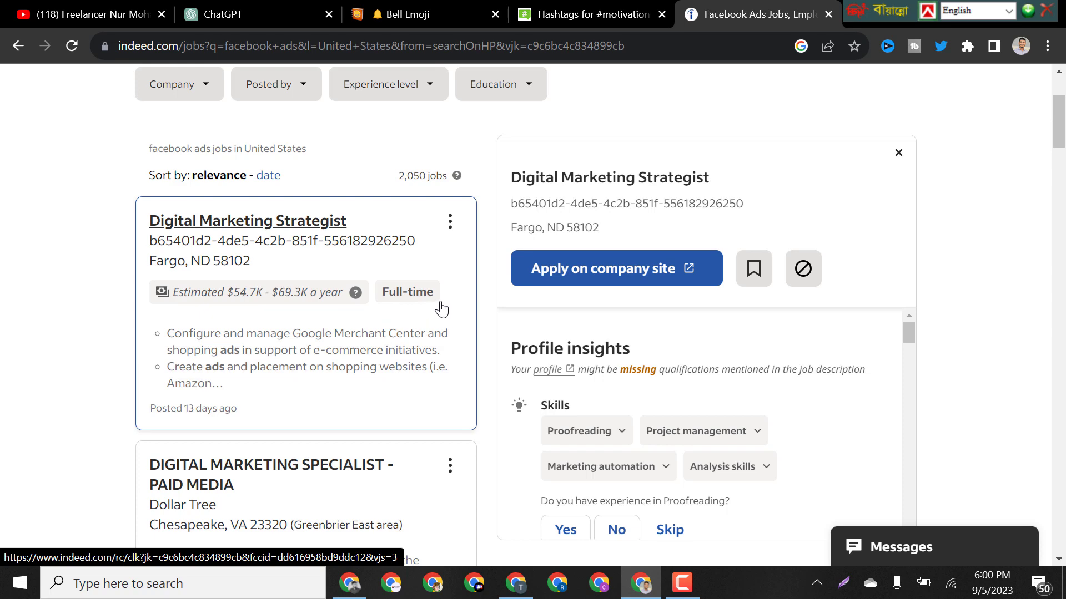
scroll(352, 361, down, 8)
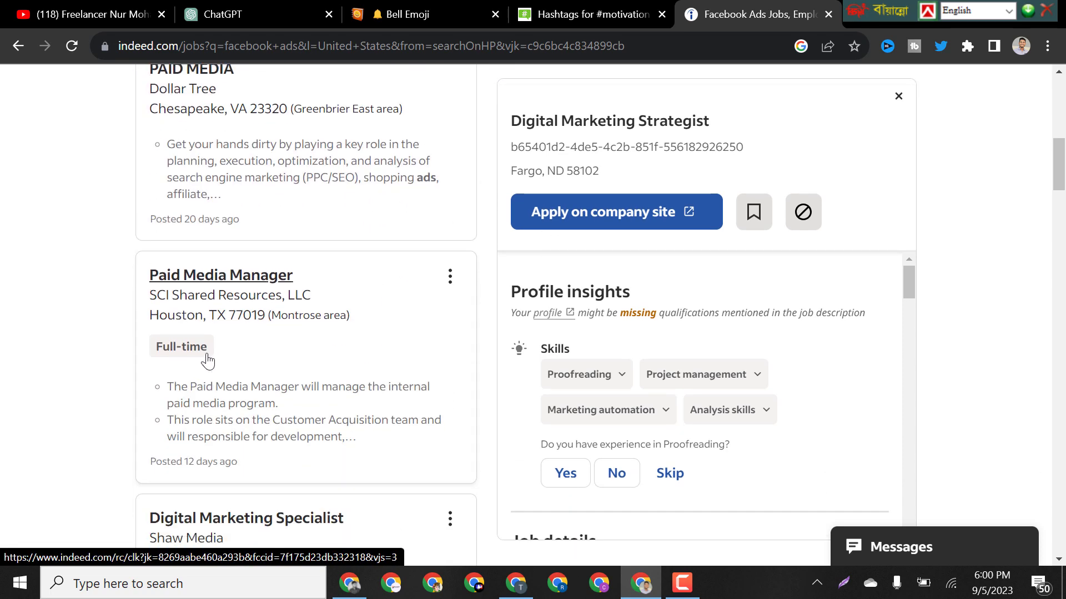
scroll(345, 350, down, 3)
scroll(366, 341, down, 1)
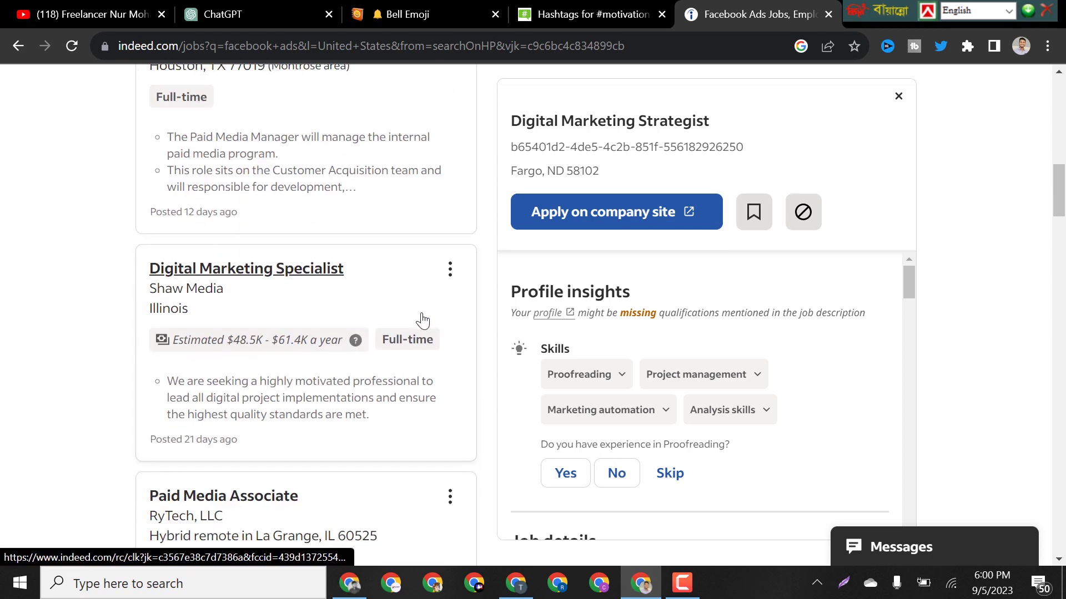
scroll(415, 333, down, 3)
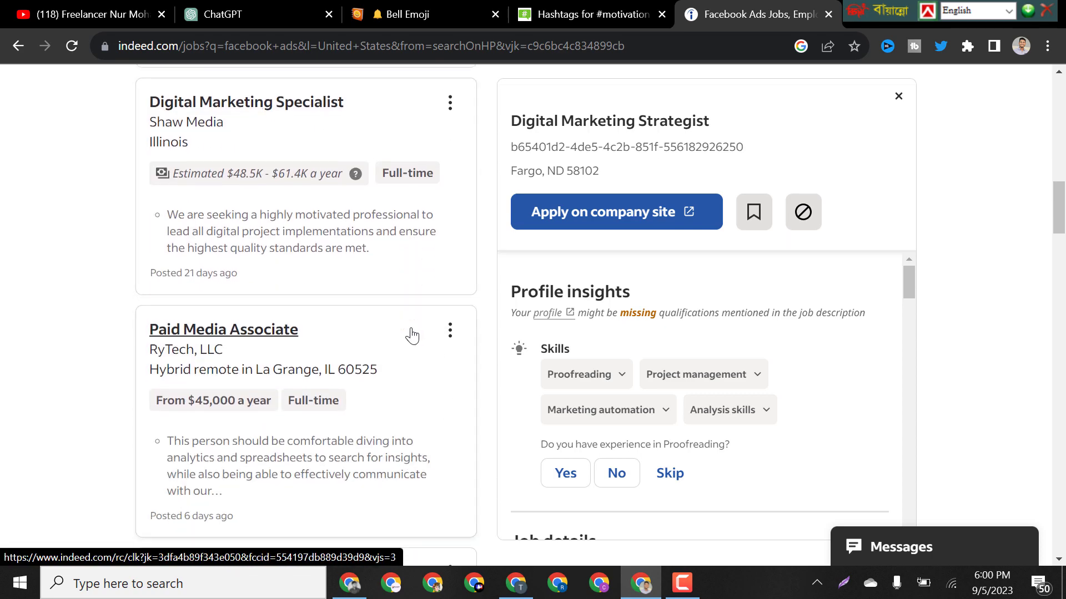
scroll(369, 382, up, 5)
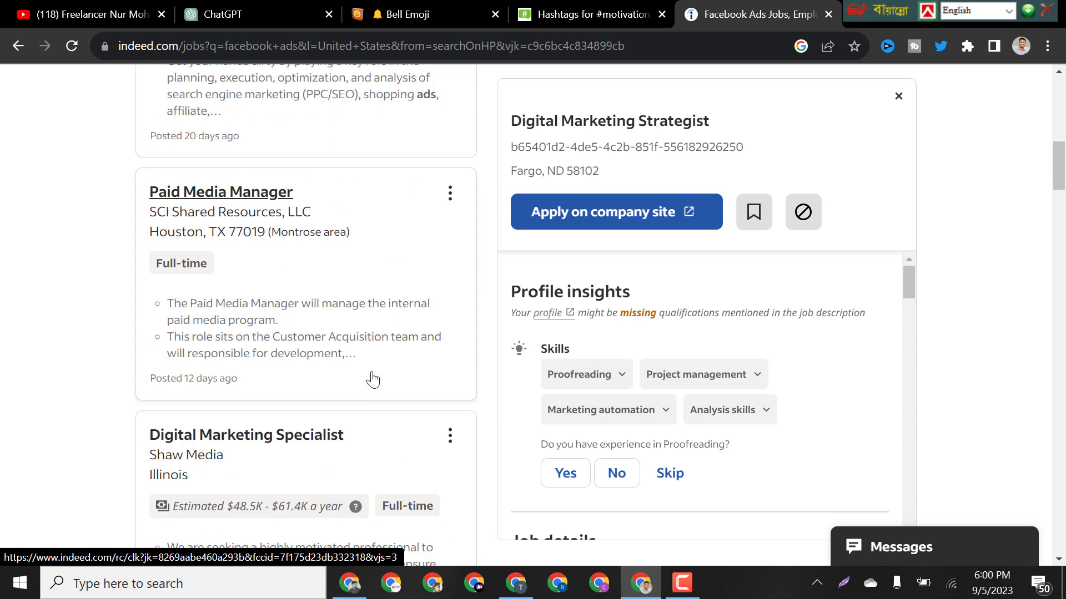
scroll(373, 381, up, 2)
scroll(375, 377, up, 4)
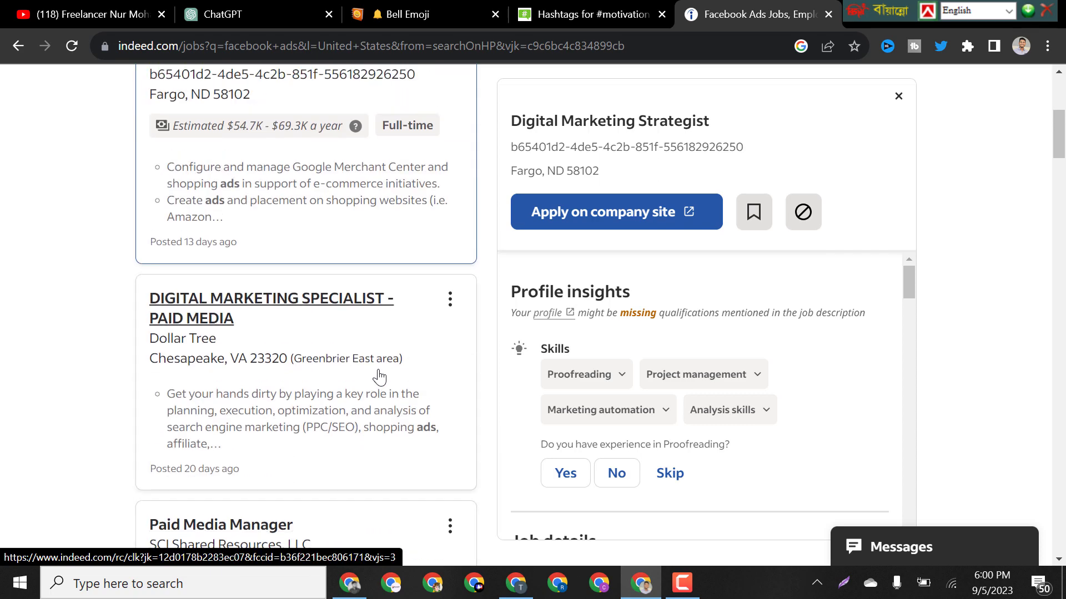
scroll(383, 376, down, 4)
scroll(333, 378, up, 4)
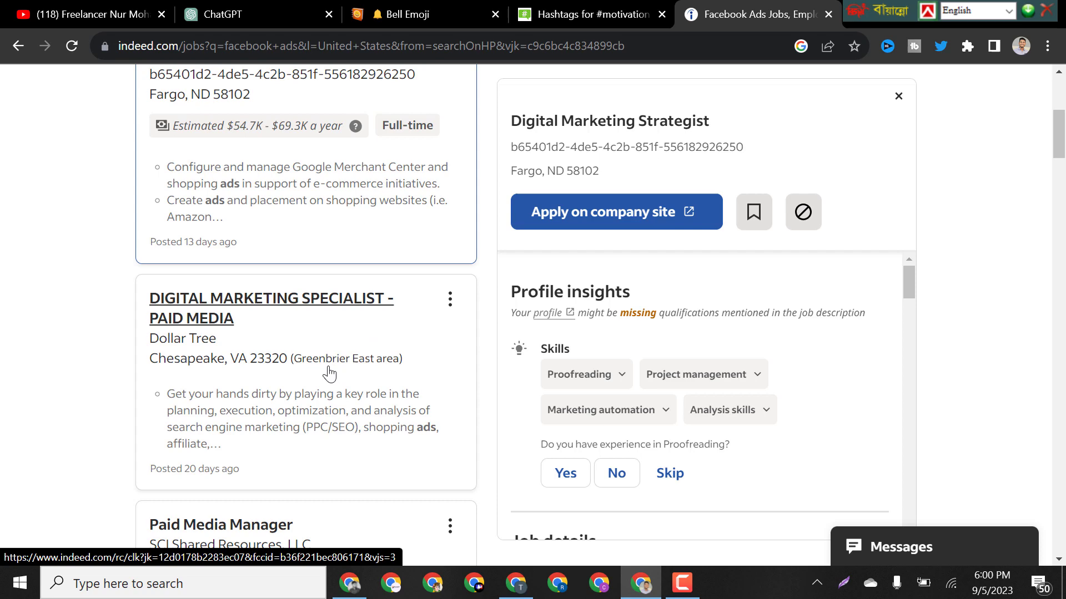
Check Dollar Tree's specialist job, then open SCI's Paid Media Manager posting.
click(197, 309)
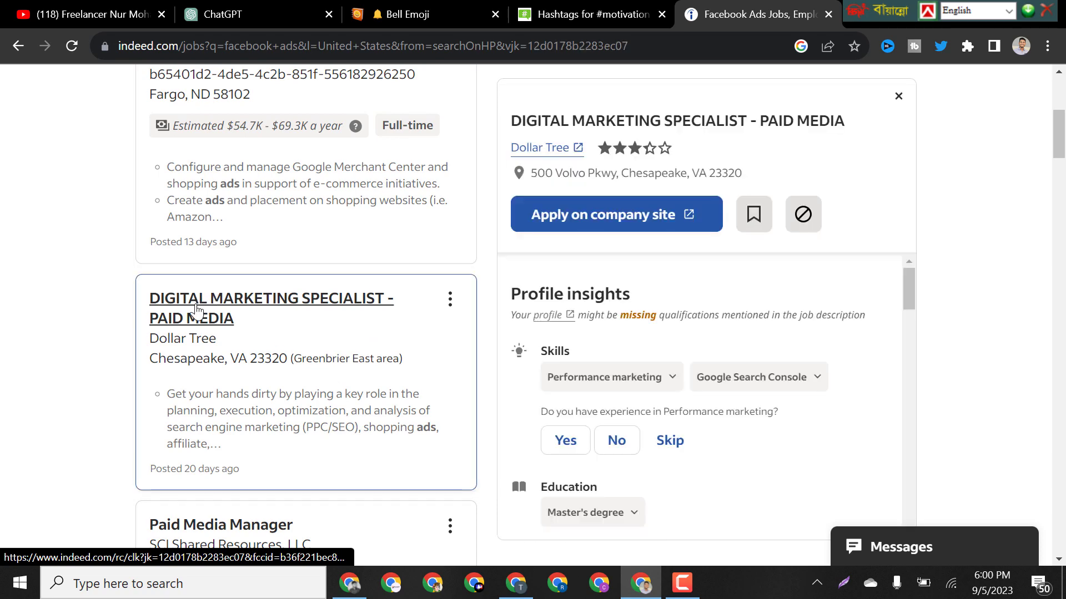
scroll(422, 356, down, 3)
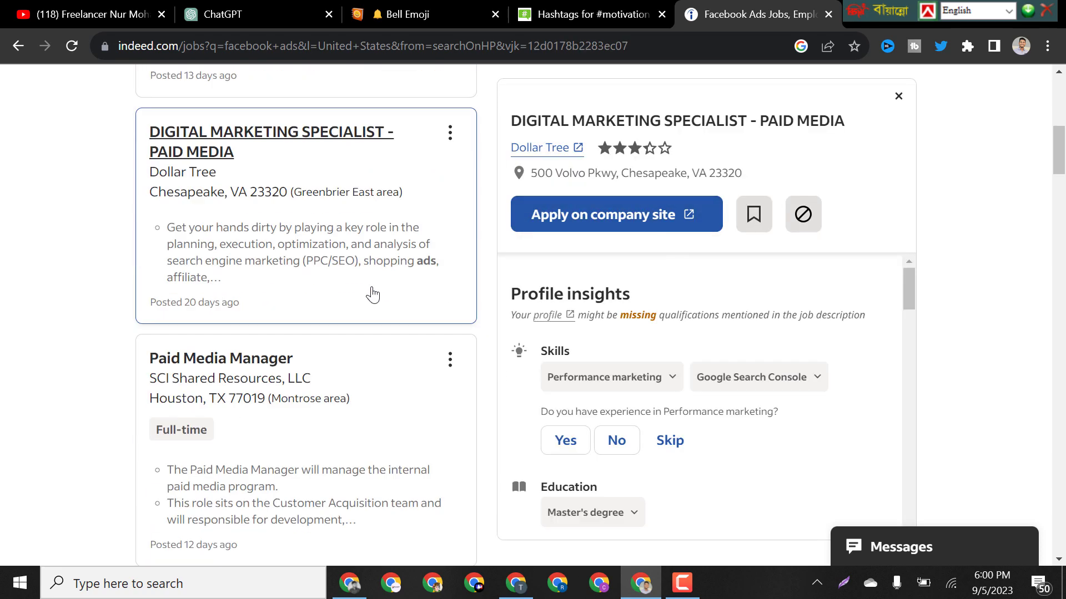
click(247, 368)
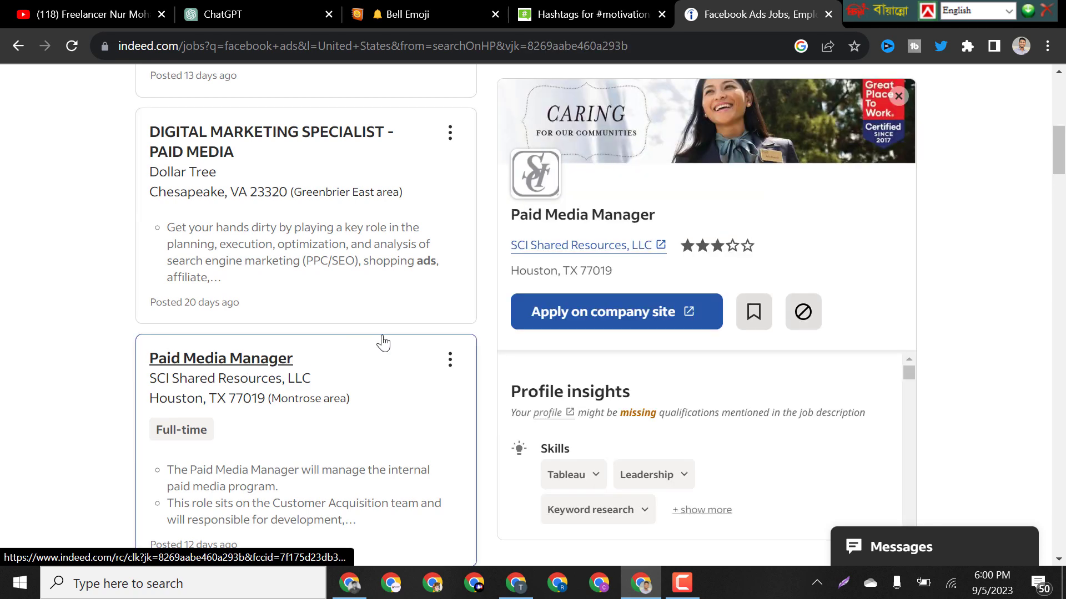
scroll(493, 336, up, 9)
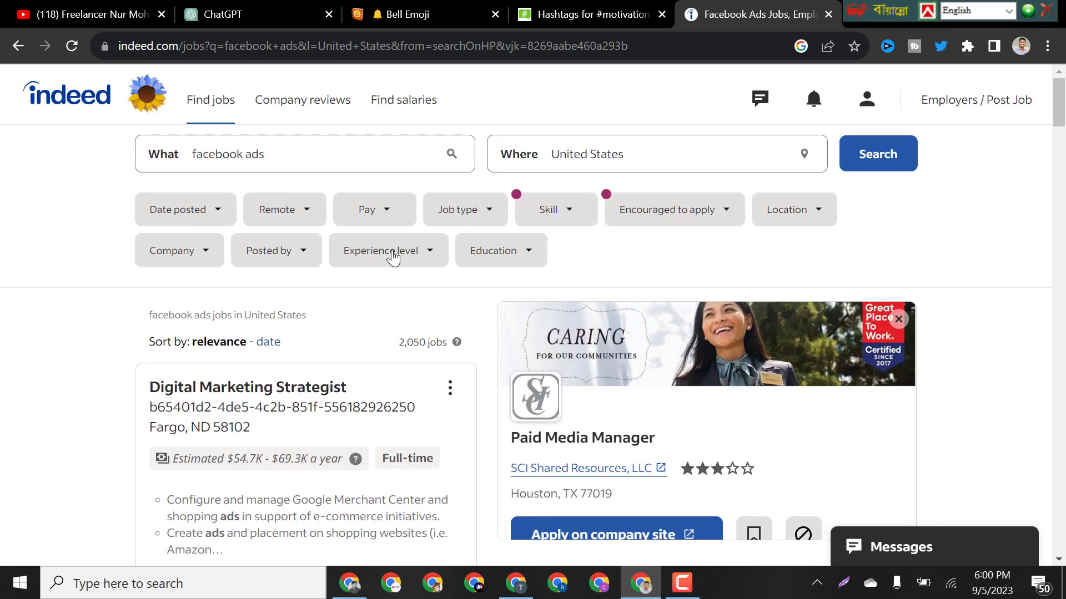
Filter results to remote jobs, check the Media Buyer posting, then open iHeartMedia's Senior Campaign Manager.
click(290, 209)
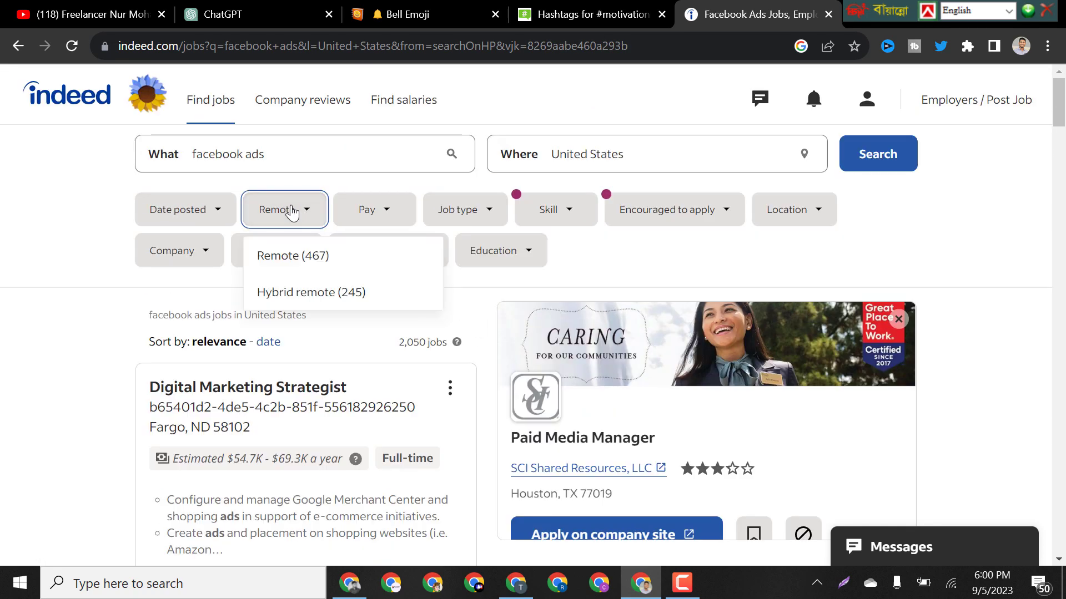
click(343, 255)
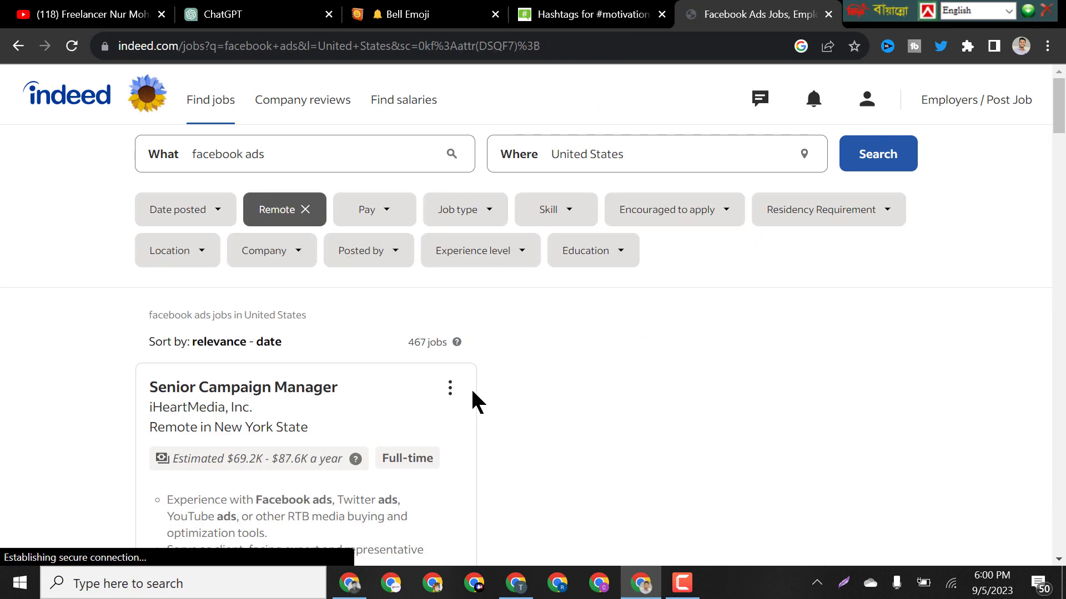
scroll(469, 358, down, 1)
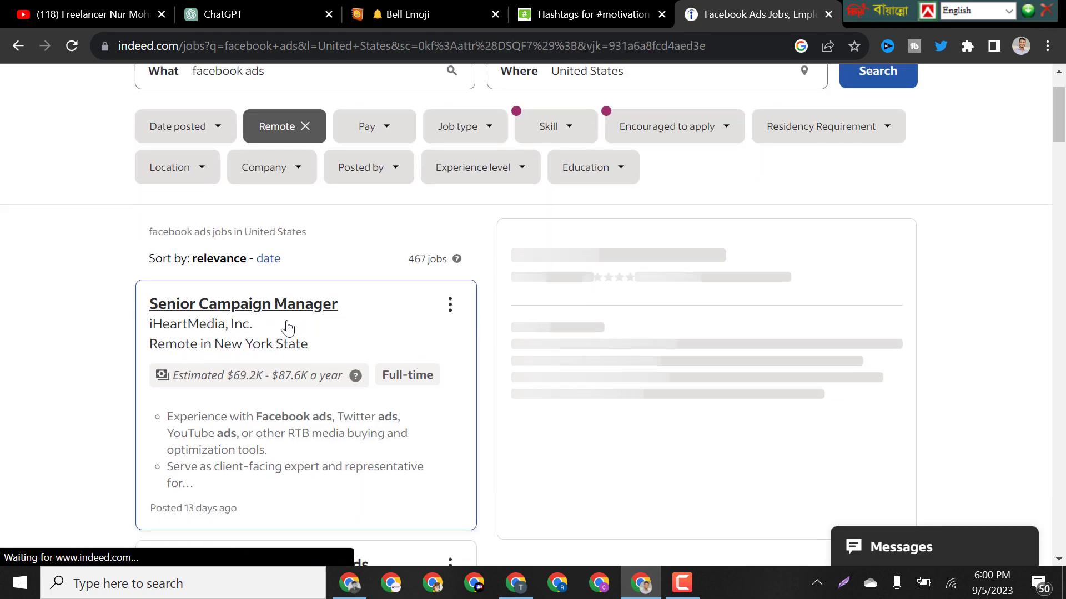
scroll(422, 333, down, 5)
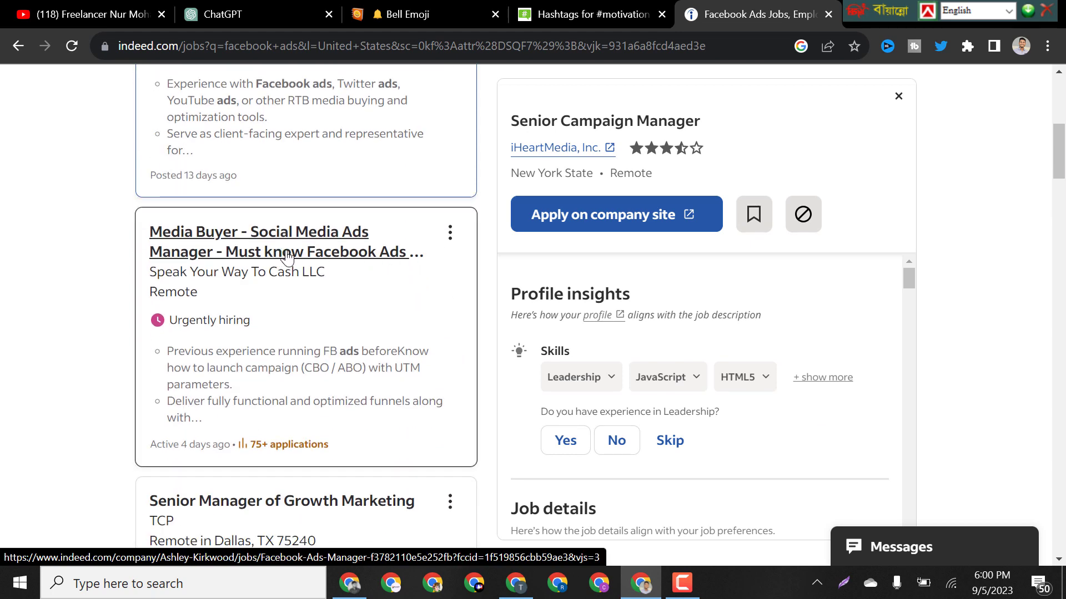
click(287, 256)
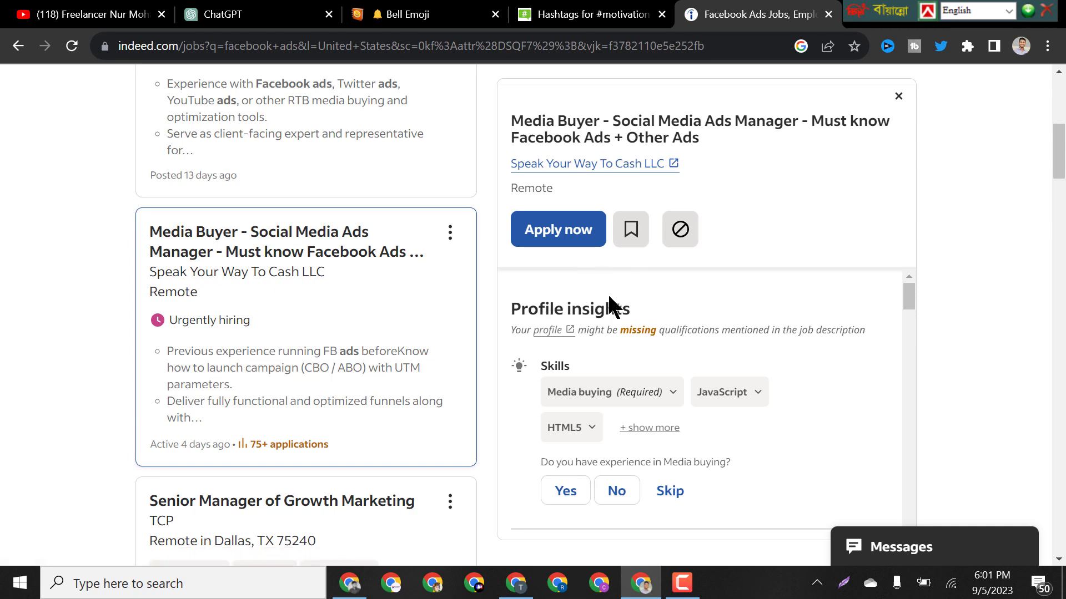
scroll(352, 272, up, 5)
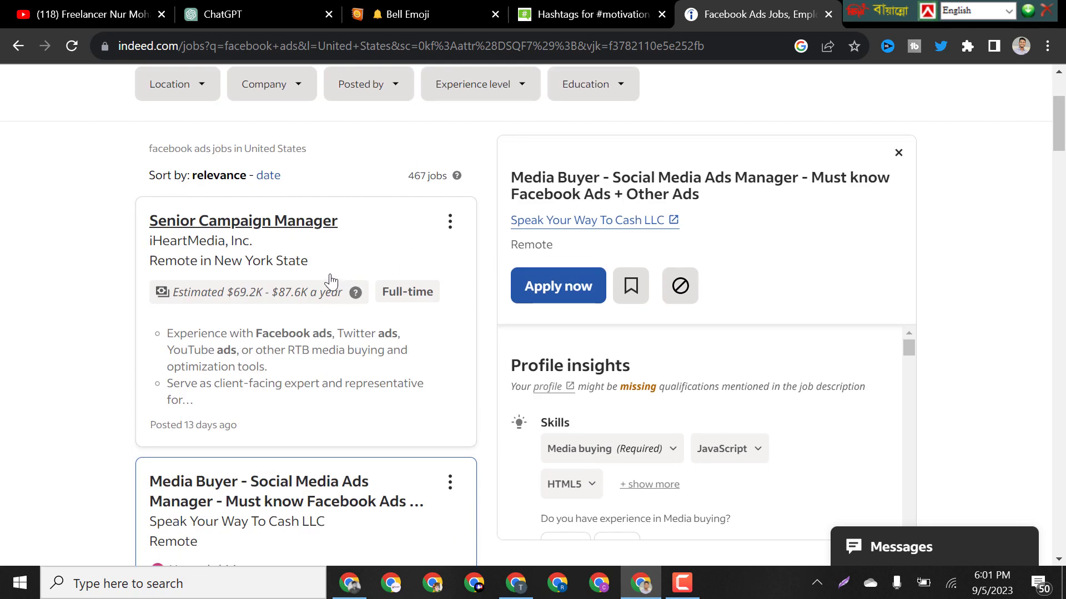
click(282, 232)
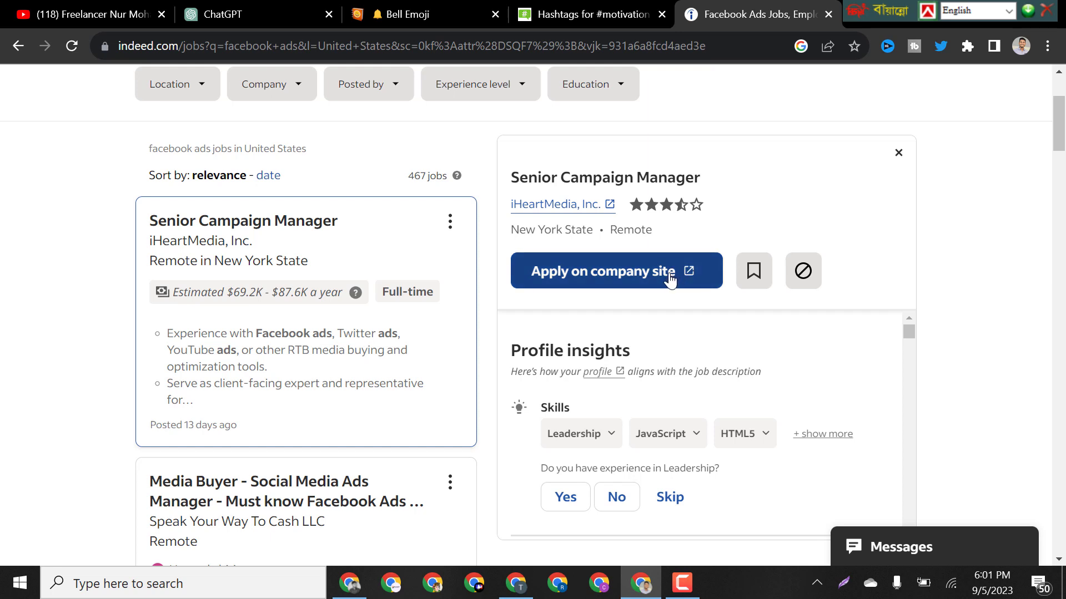
Open iHeartMedia's company-site posting for Senior Campaign Manager in a new tab and start applying.
right_click(603, 266)
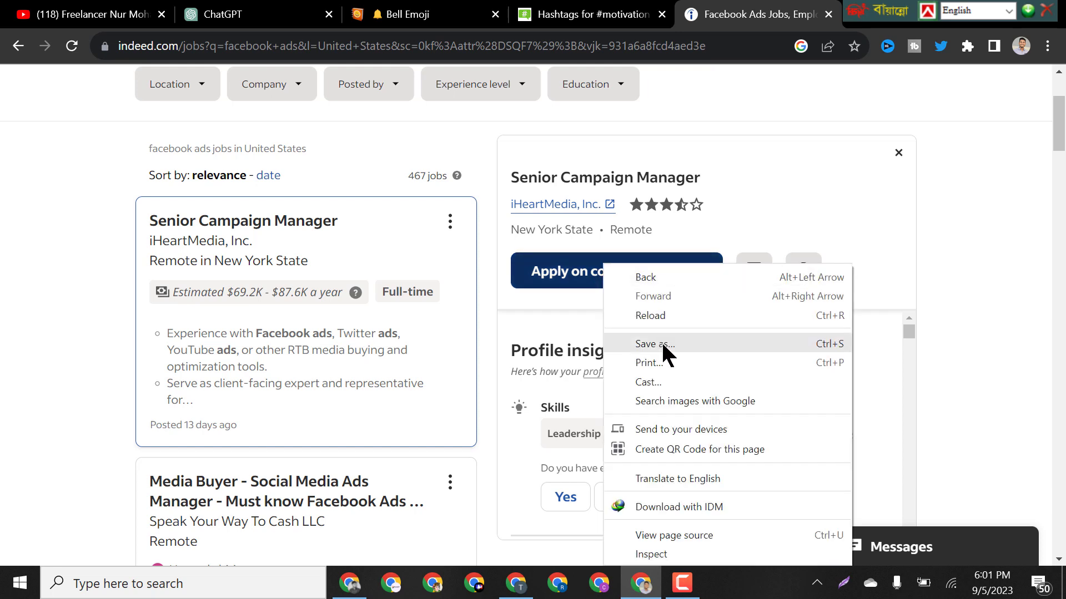
click(566, 284)
click(565, 287)
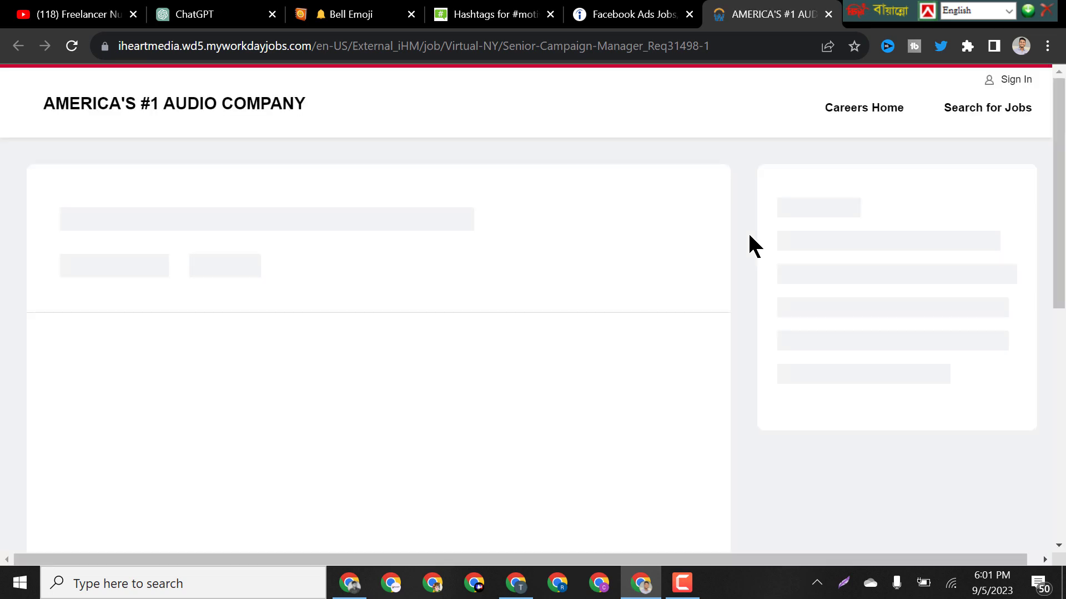
scroll(495, 302, down, 3)
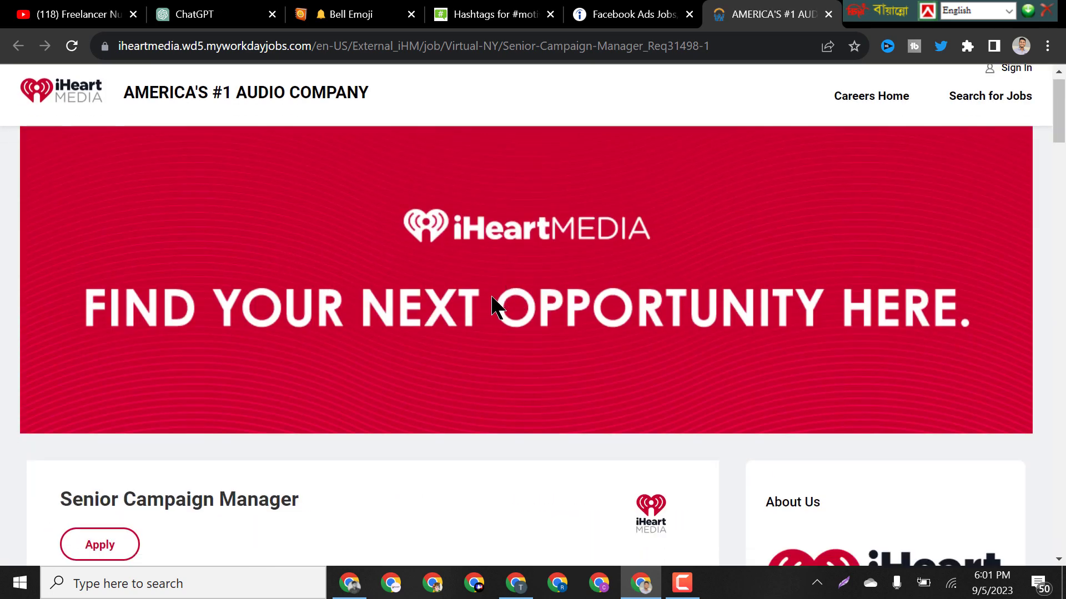
click(114, 397)
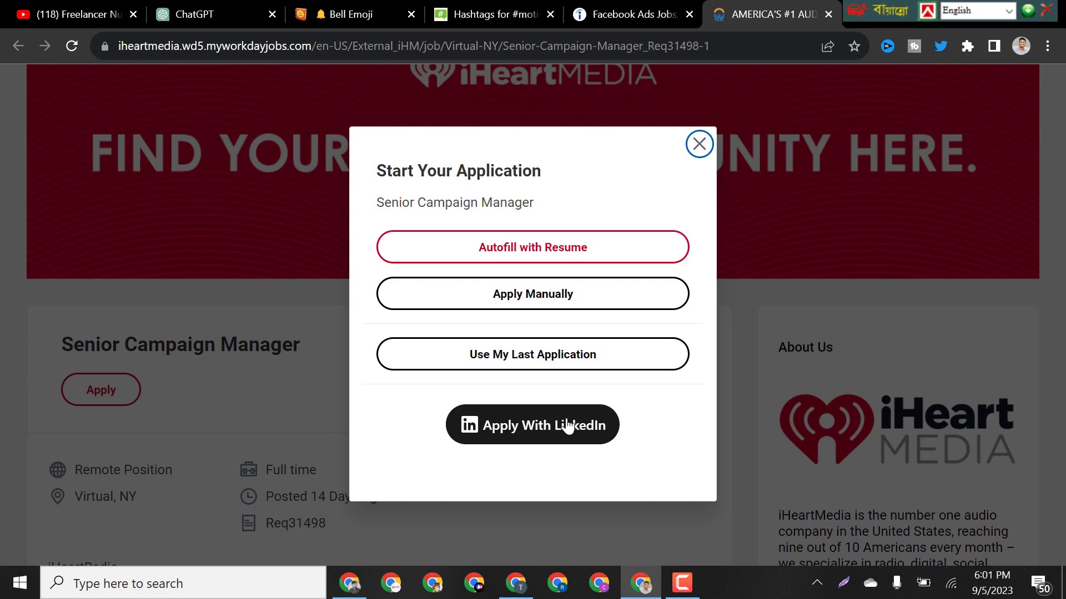
Load linkedin.com in a new tab of the other Chrome window.
click(350, 582)
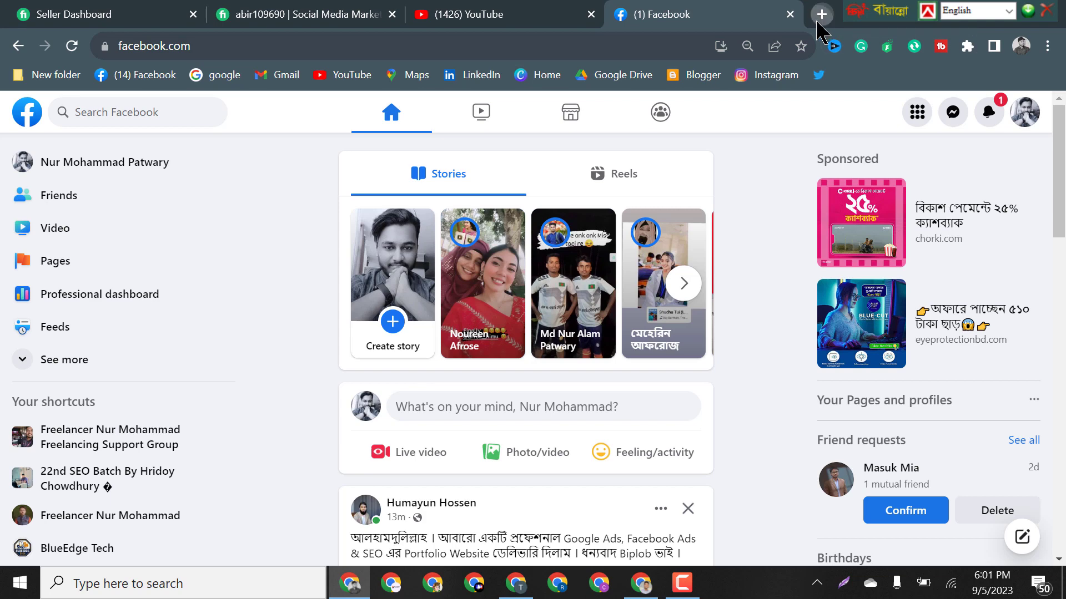
click(821, 14)
text(link)
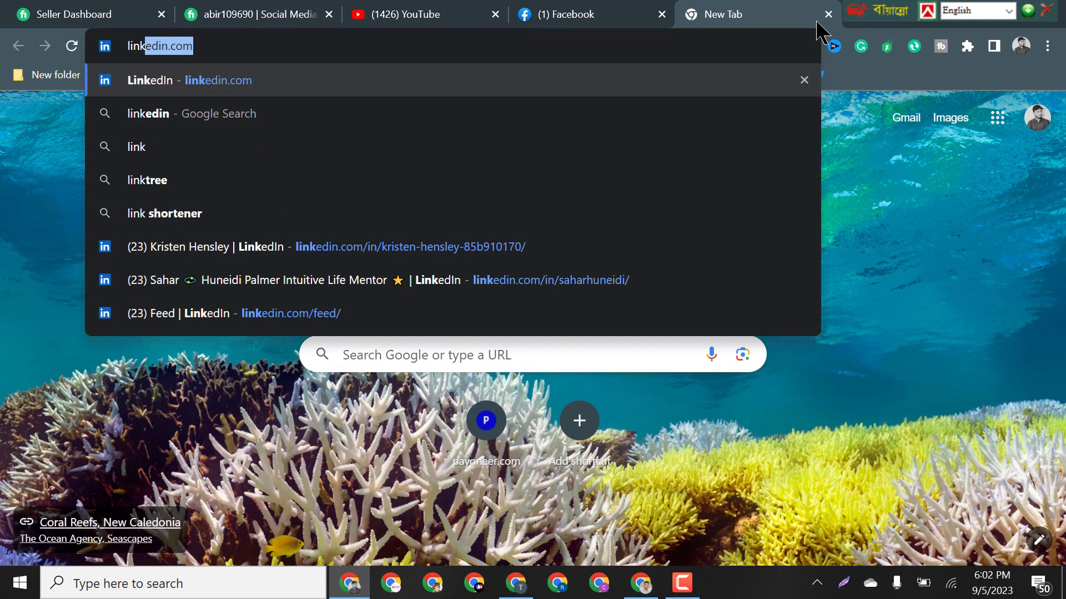
key(Return)
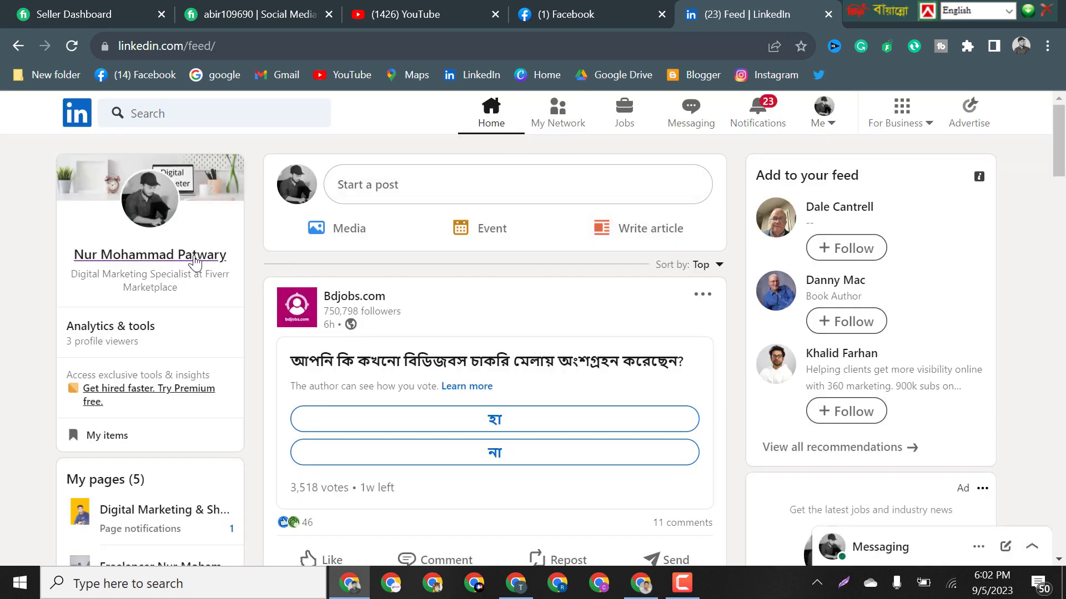
Go to your own LinkedIn profile and reveal its More actions menu.
click(195, 258)
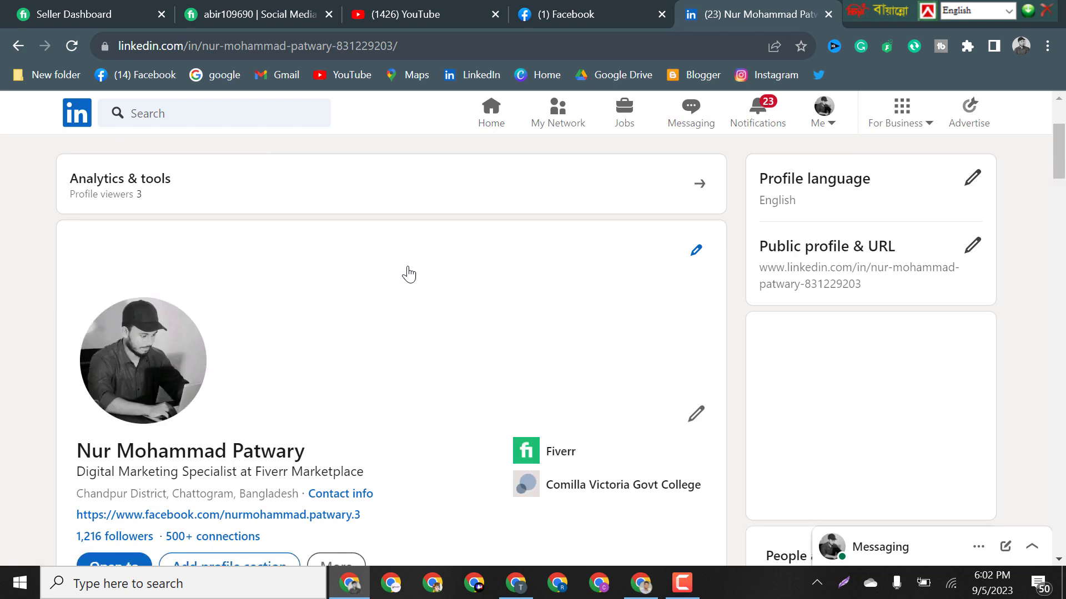
scroll(389, 275, down, 3)
scroll(391, 273, down, 1)
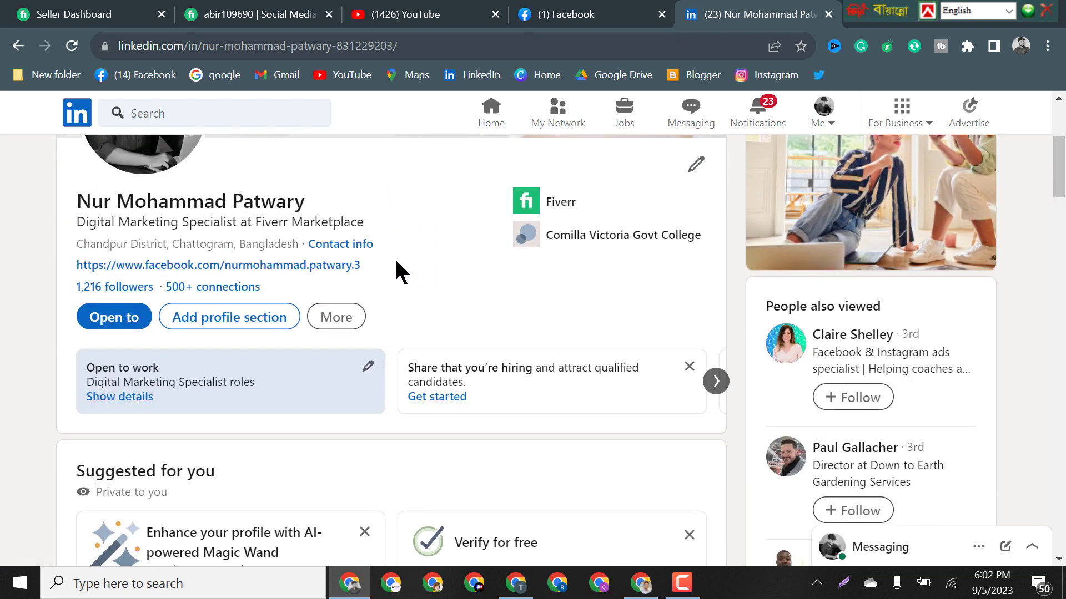
click(349, 324)
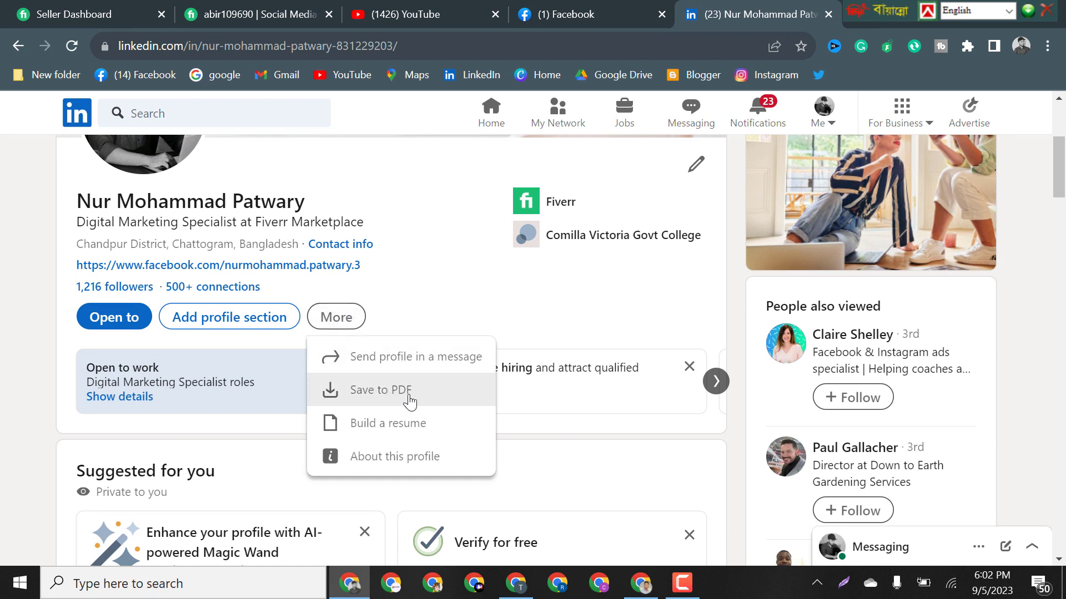
Build a new resume from your LinkedIn profile and focus its Job title field.
click(441, 430)
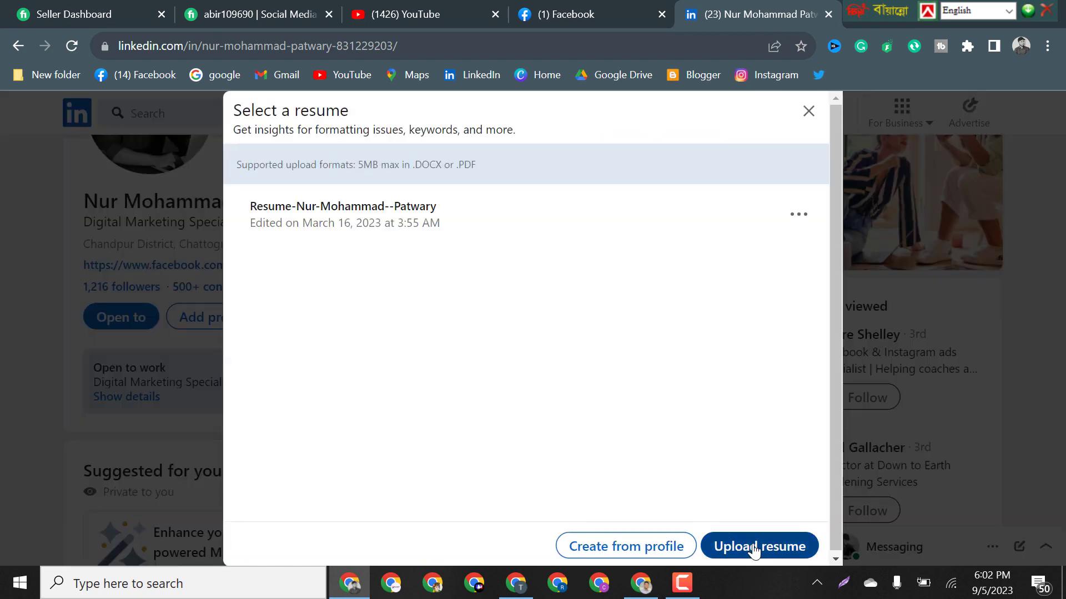
click(683, 547)
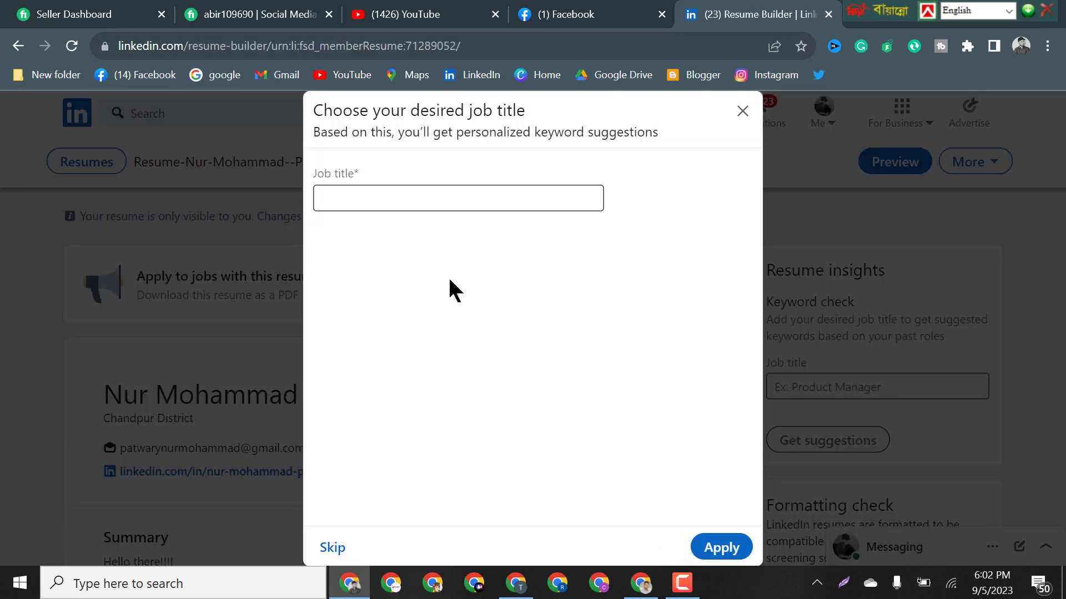
click(411, 197)
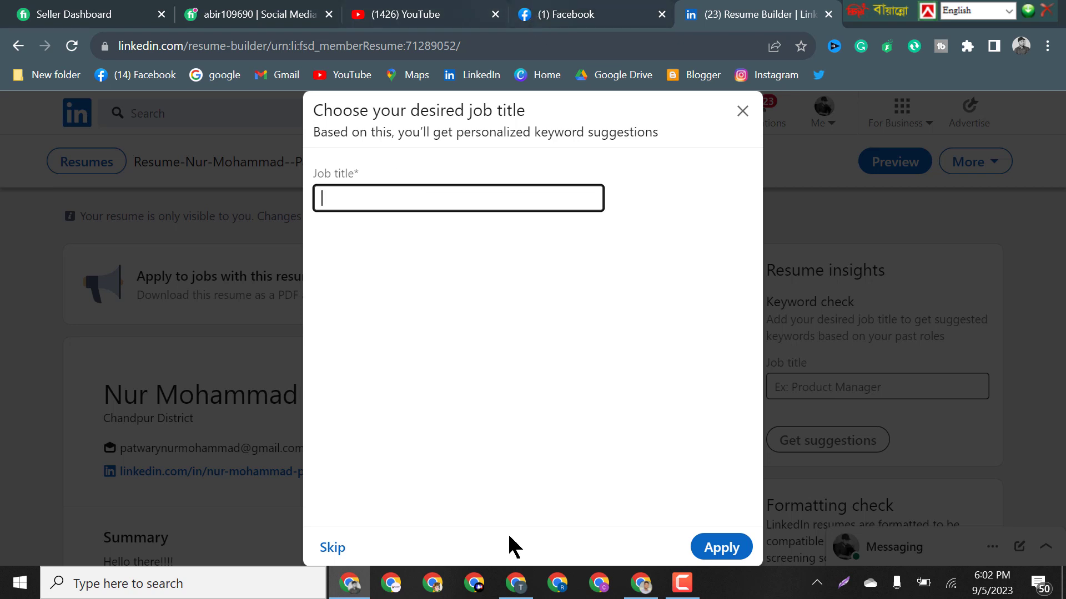
Set the resume's desired job title to Senior Campaign Manager.
click(642, 591)
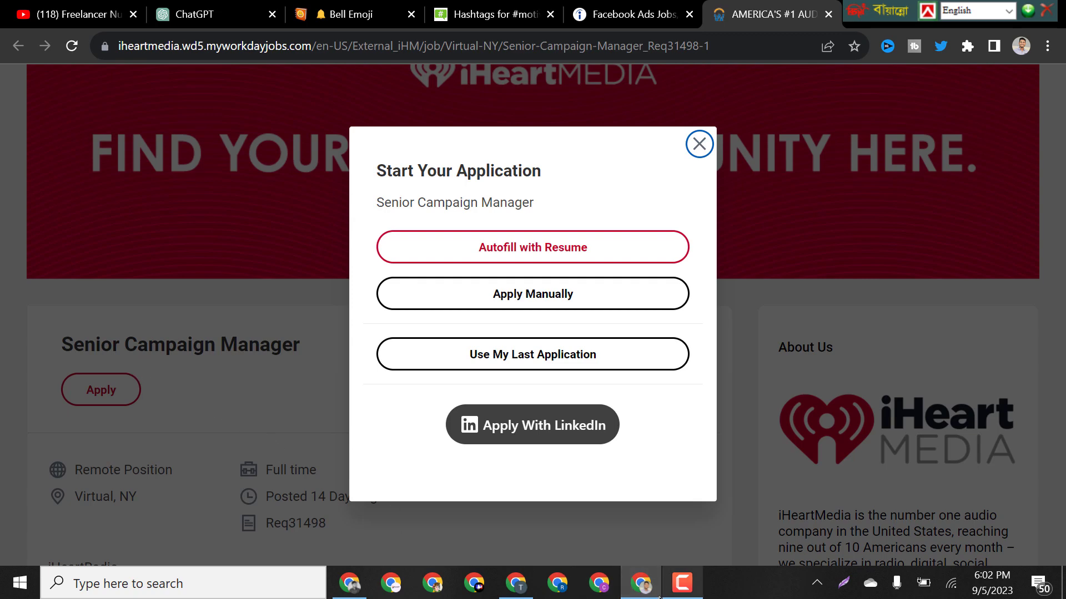
click(363, 587)
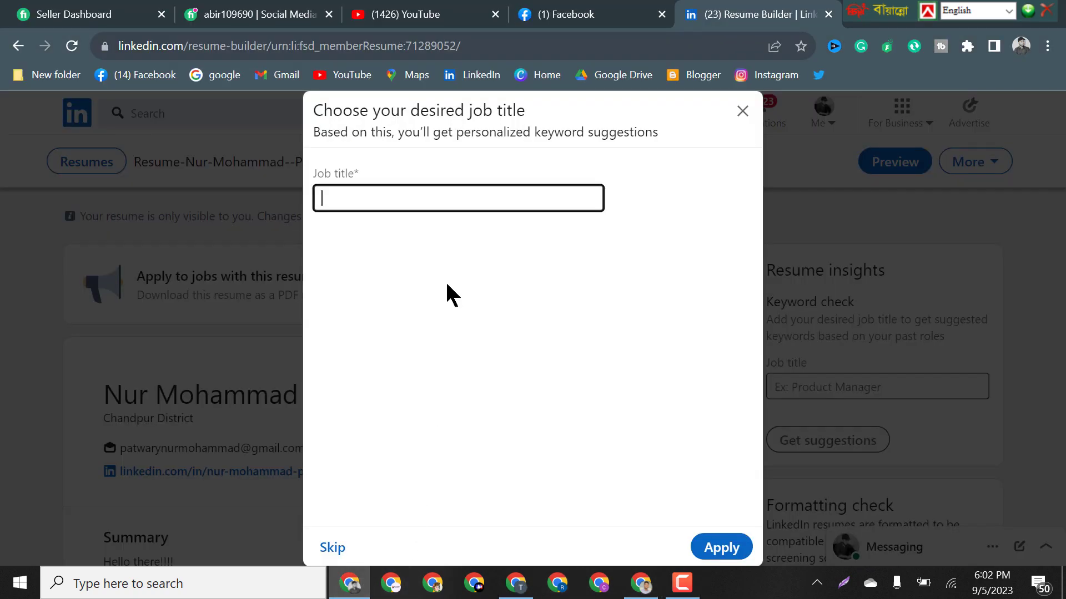
text(Senior)
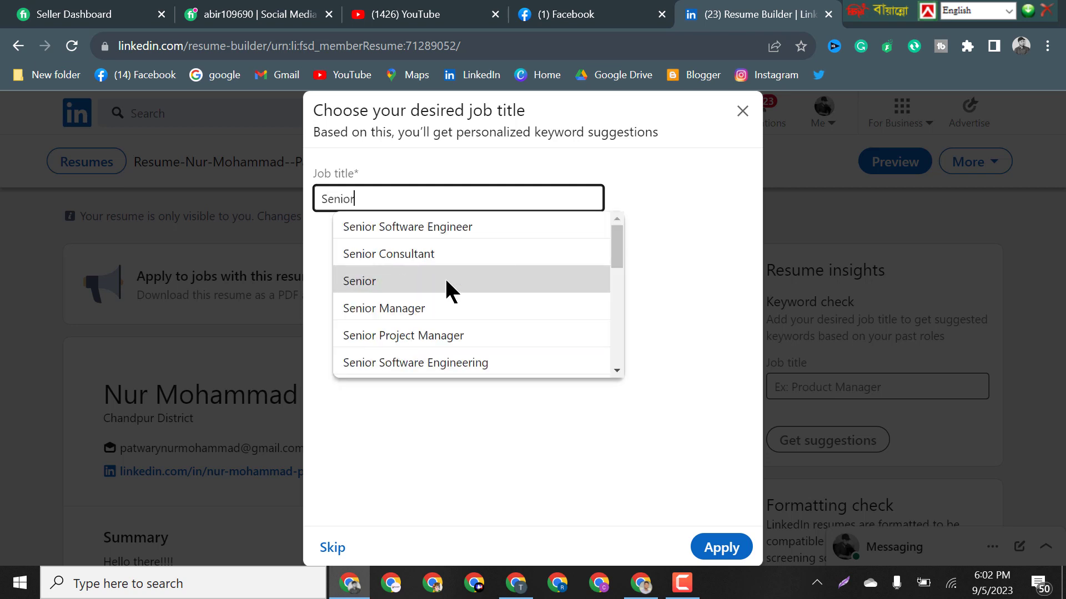
text( Ca)
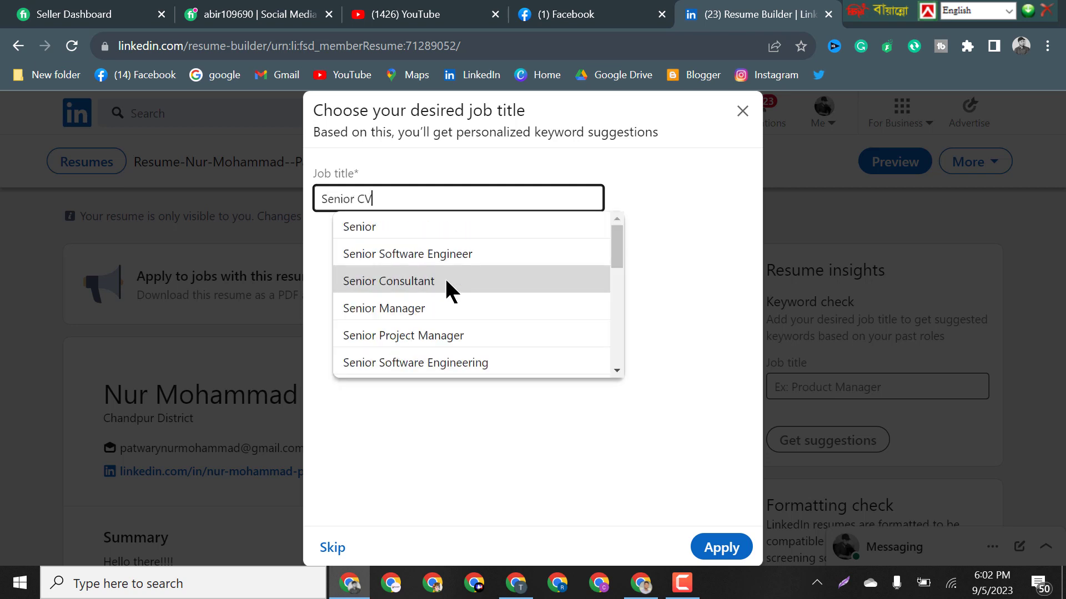
text(mpai)
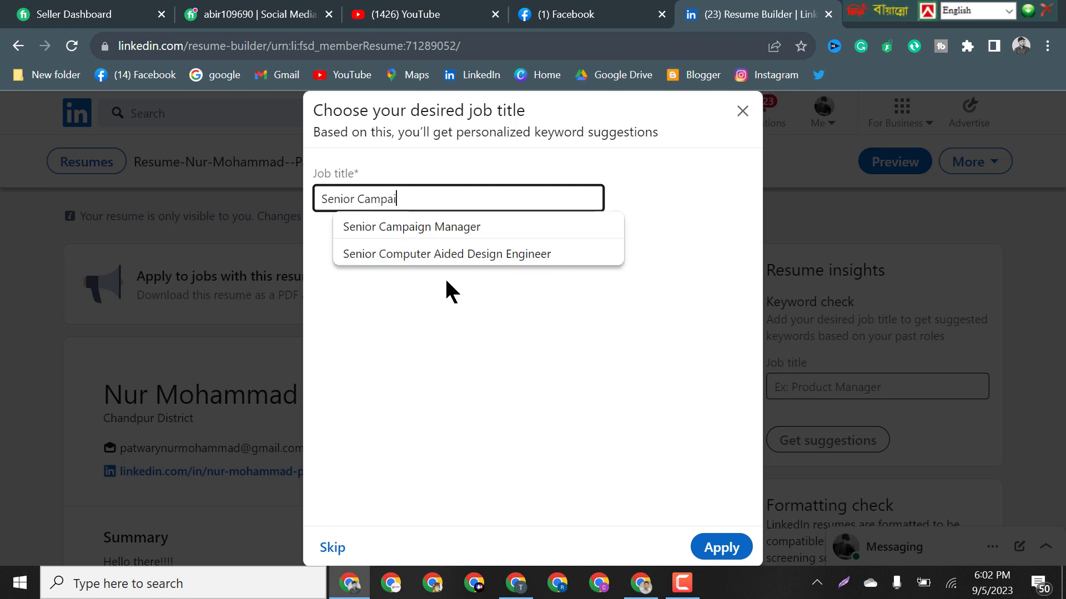
click(452, 226)
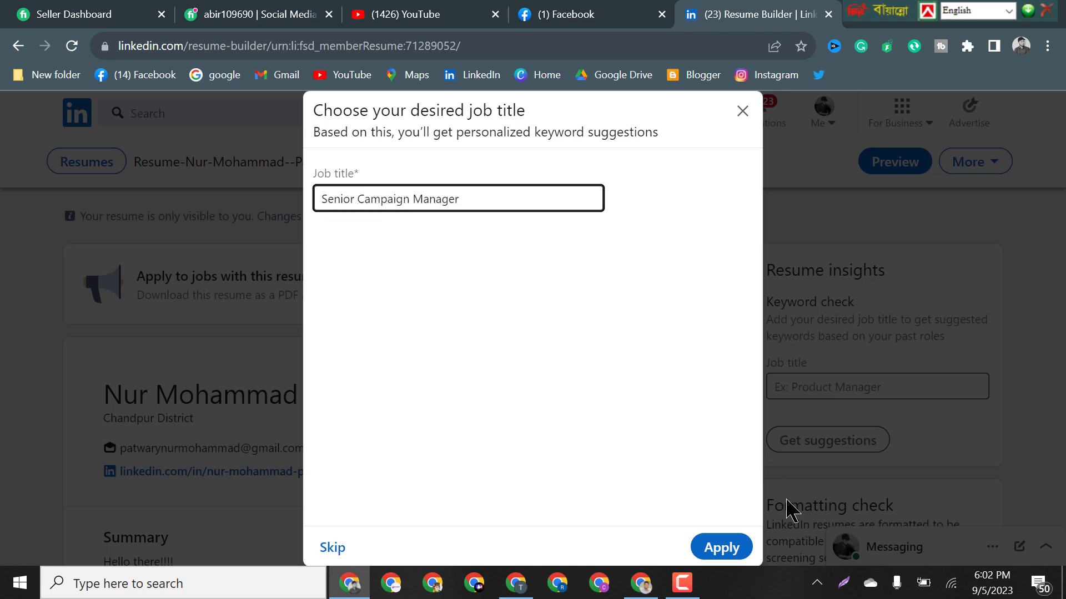
click(722, 548)
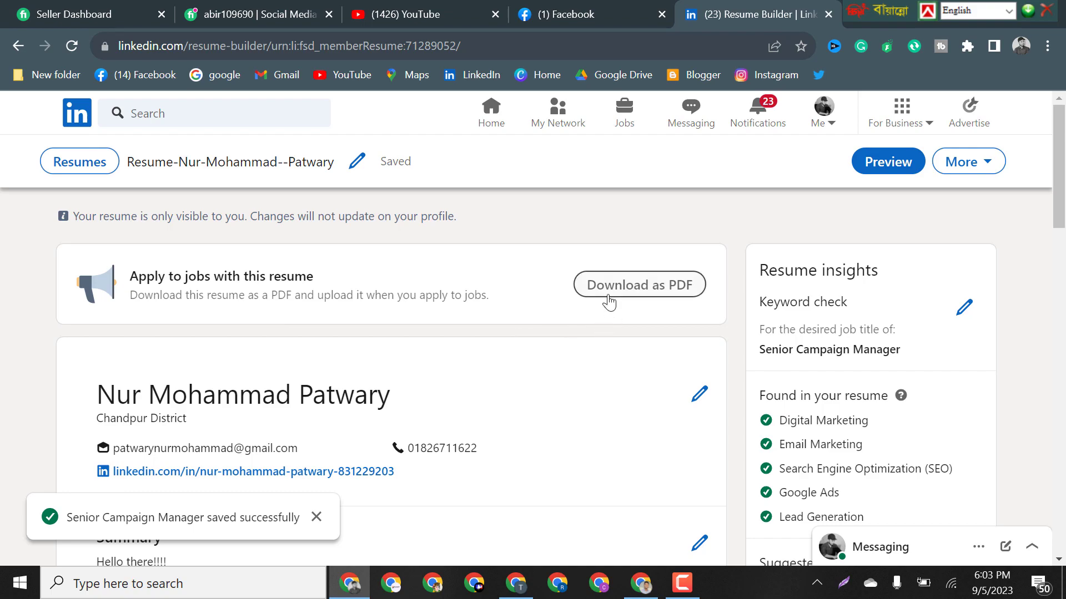
Download the LinkedIn resume as a PDF and open it from Chrome's recent downloads.
scroll(605, 302, down, 1)
scroll(466, 364, down, 15)
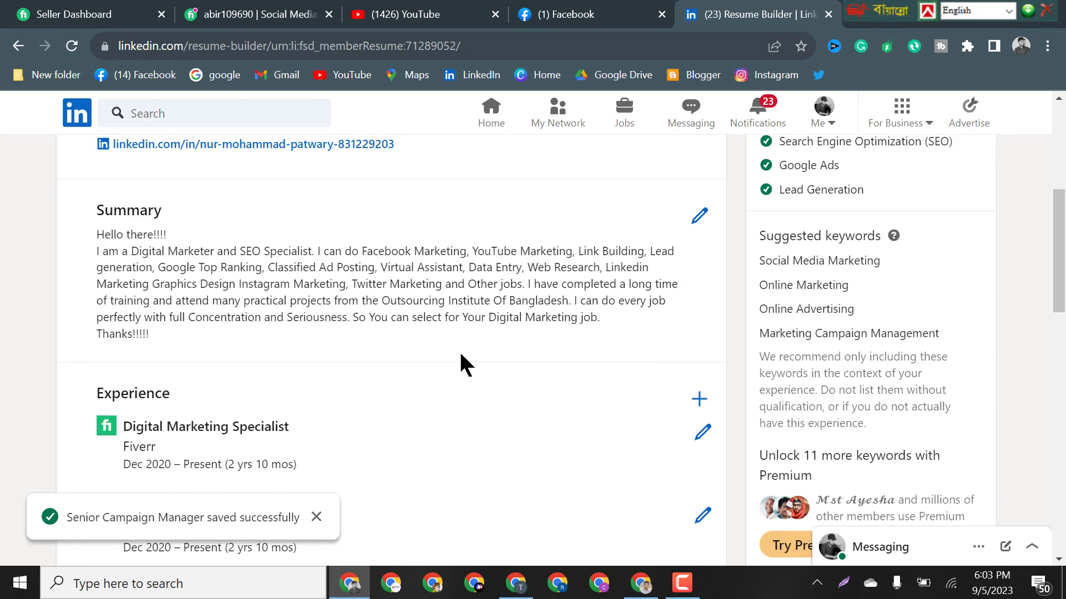
scroll(552, 388, up, 15)
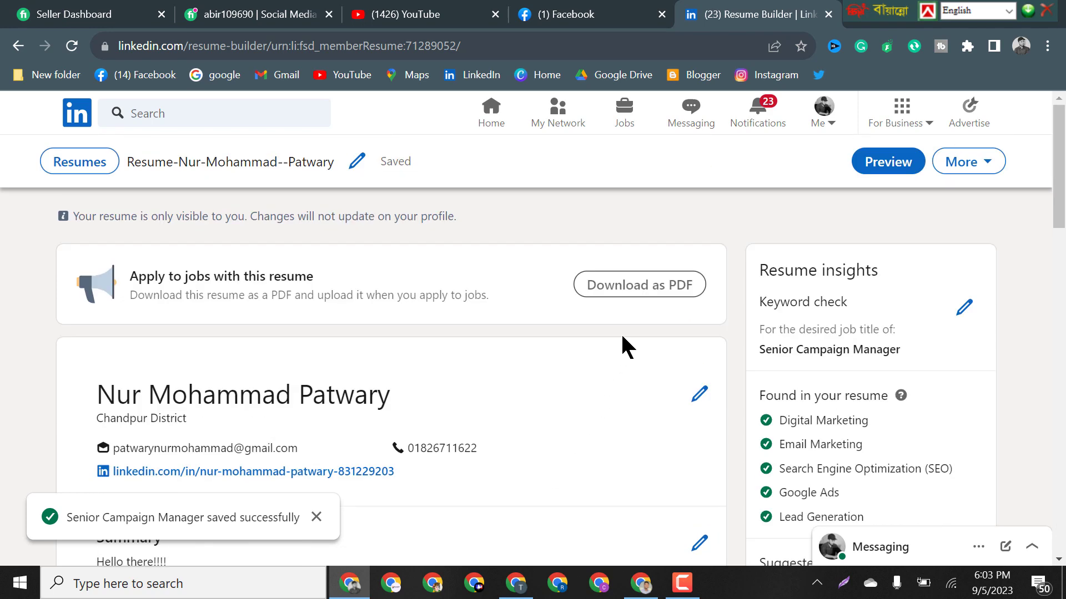
click(654, 291)
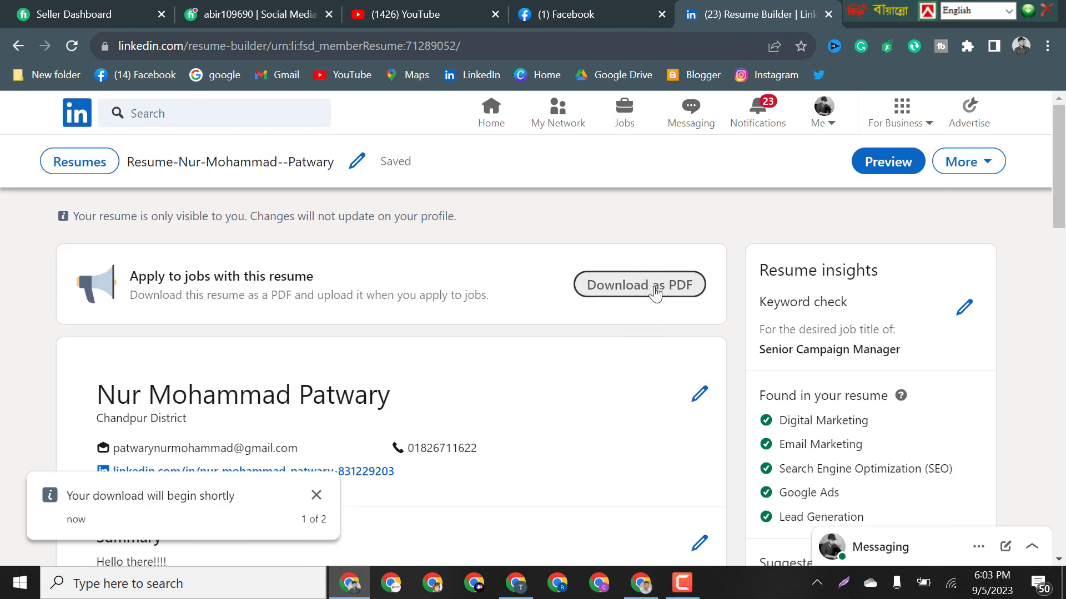
click(399, 367)
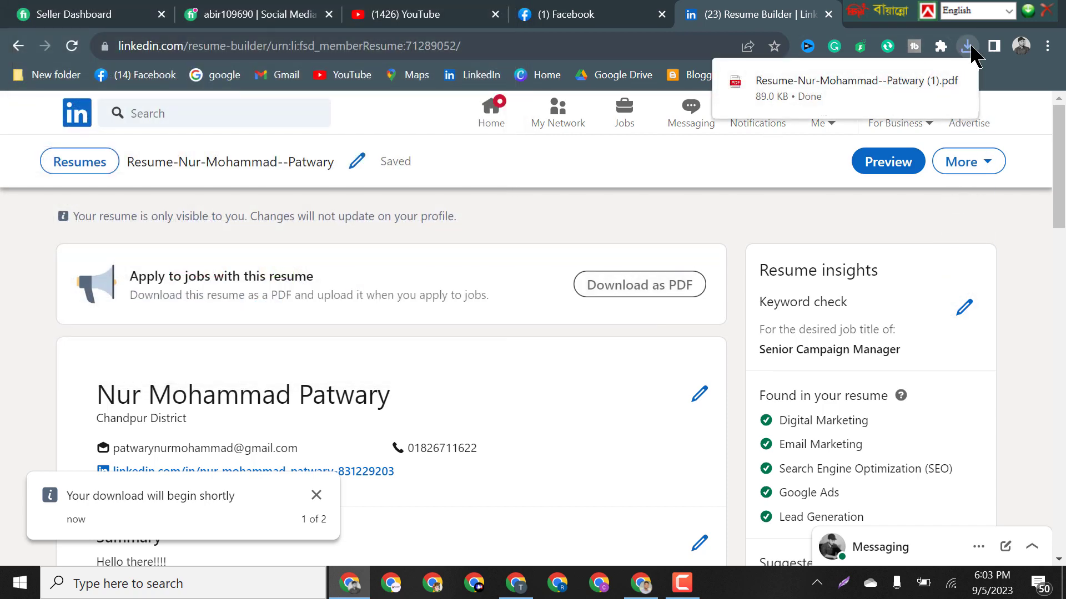
click(969, 54)
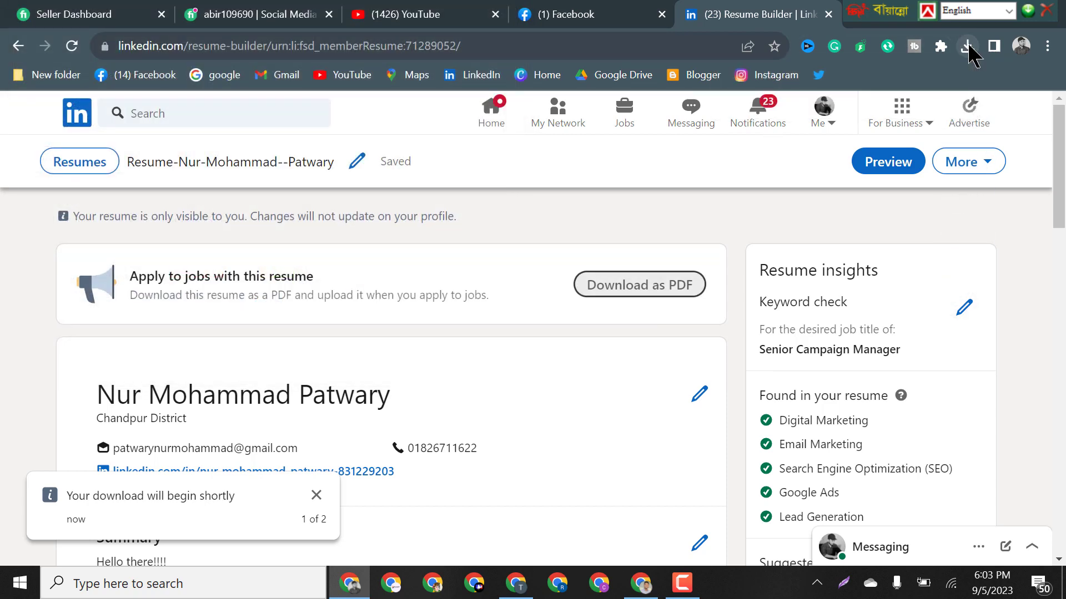
click(969, 47)
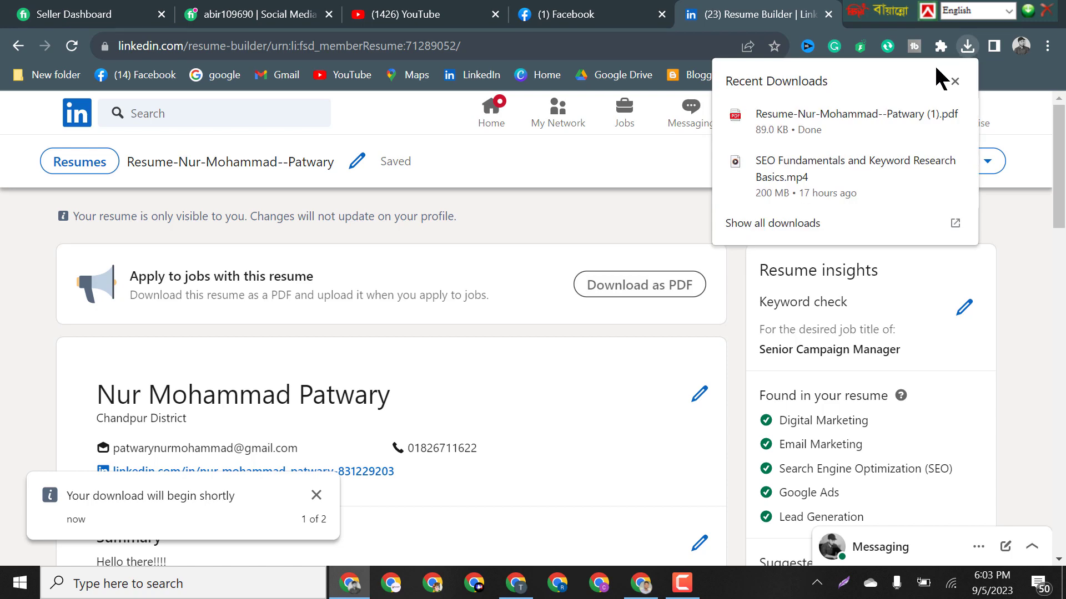
click(923, 115)
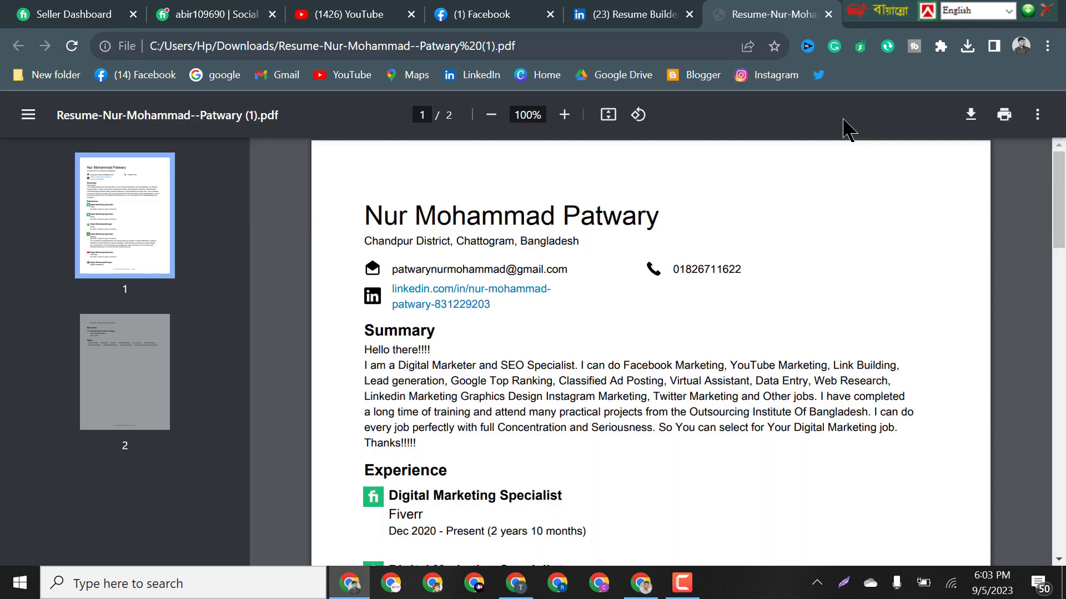
Scroll through both pages of the resume PDF and return to page 1.
scroll(709, 318, down, 20)
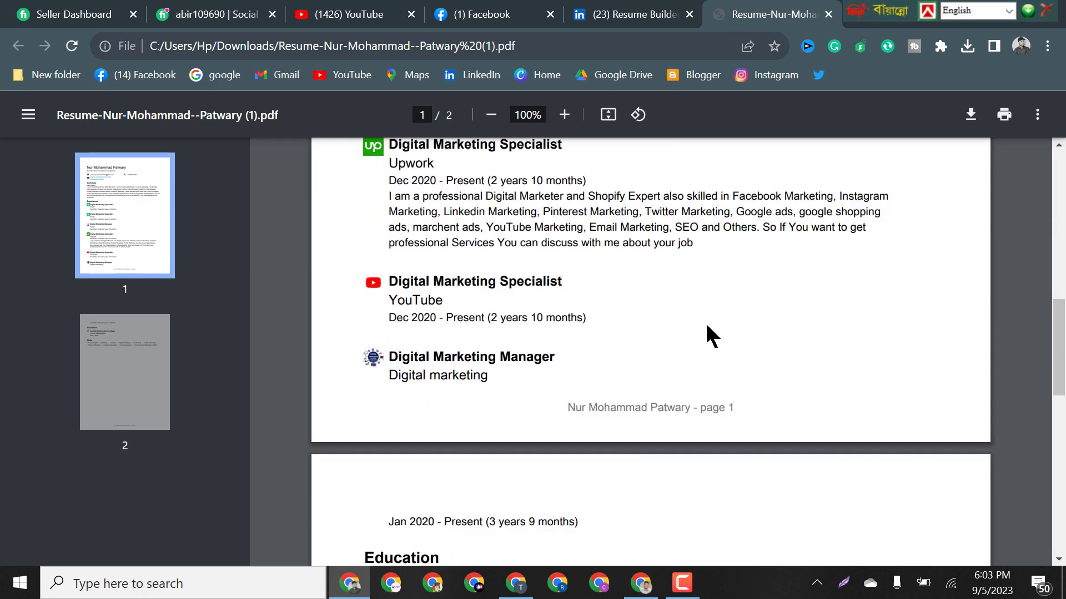
scroll(400, 336, up, 3)
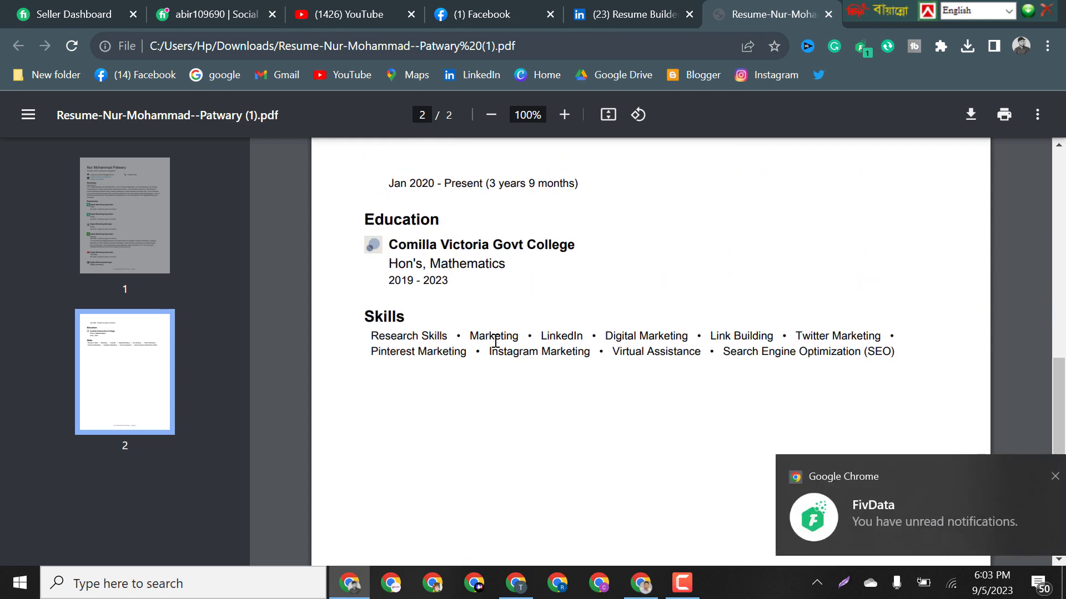
scroll(402, 382, up, 3)
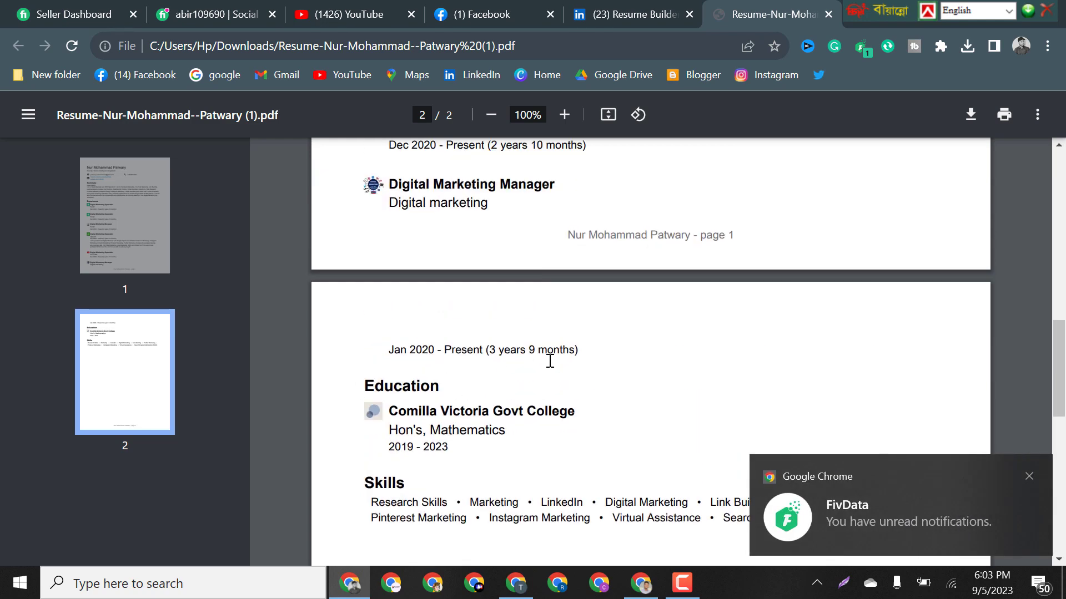
scroll(549, 361, up, 5)
scroll(637, 473, up, 3)
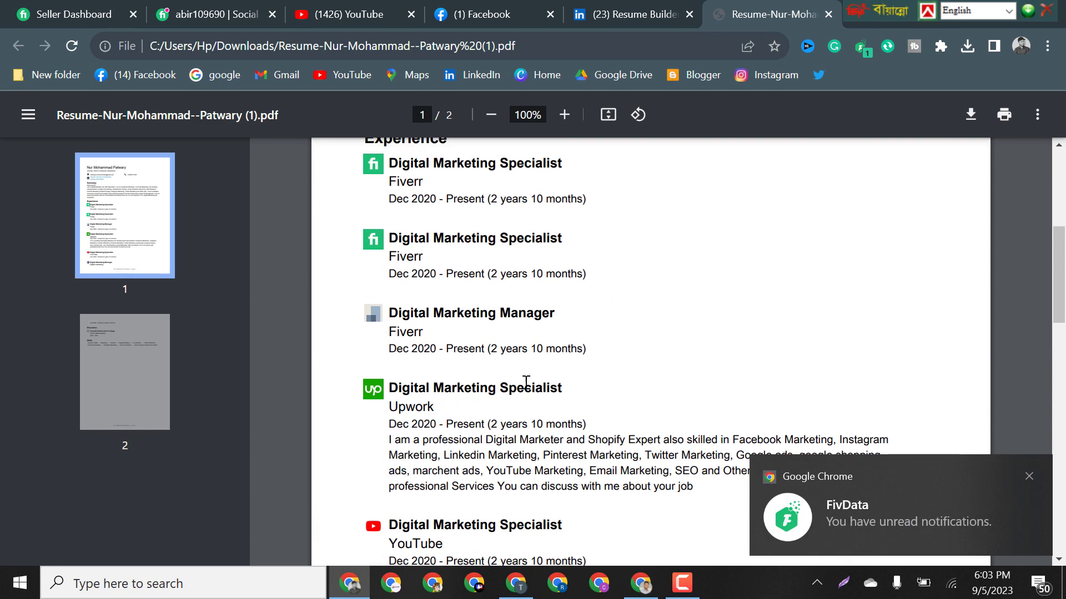
scroll(543, 419, up, 5)
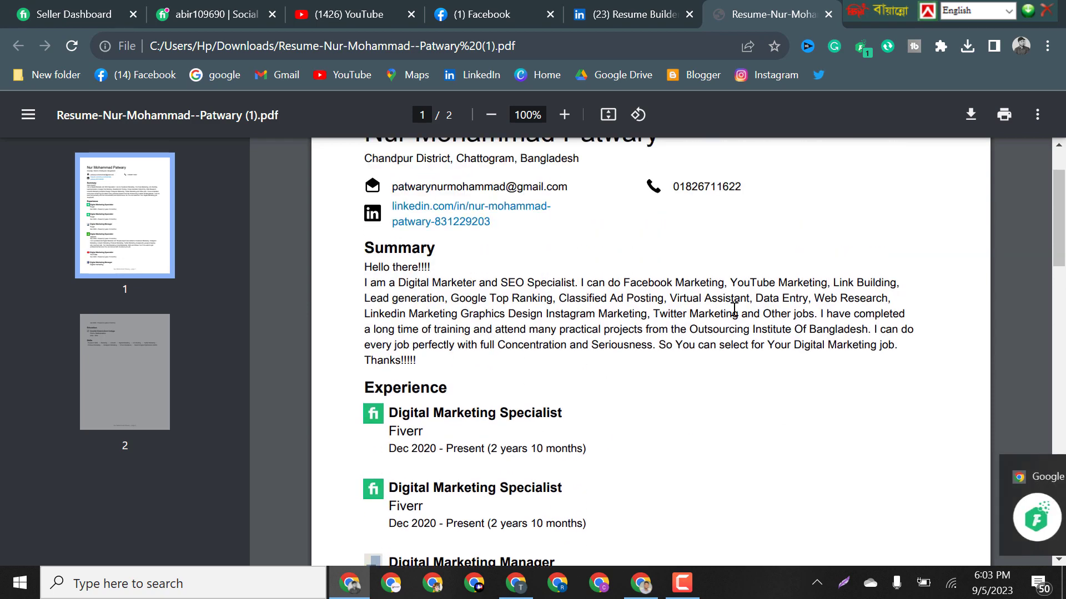
scroll(639, 353, up, 2)
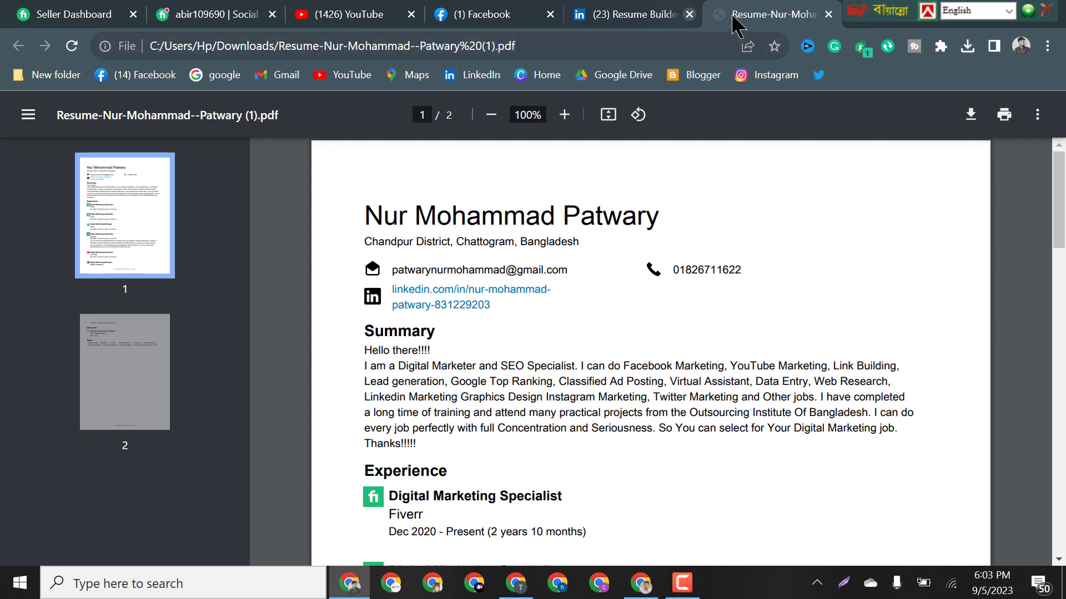
Try applying manually on the iHeartMedia Workday site and review the resulting sign-in page.
click(659, 591)
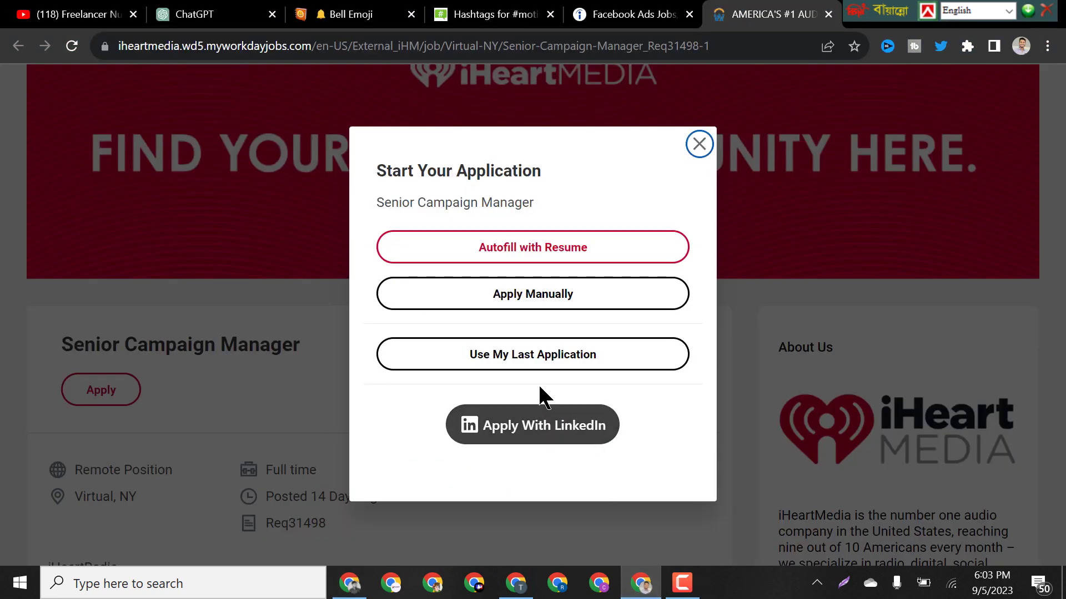
click(562, 300)
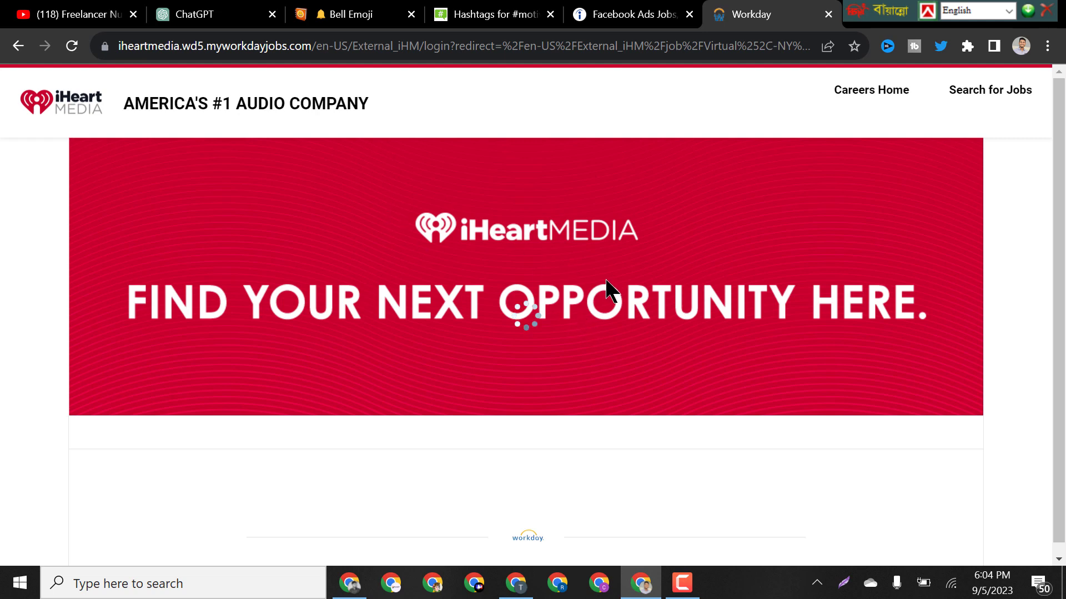
scroll(605, 292, down, 3)
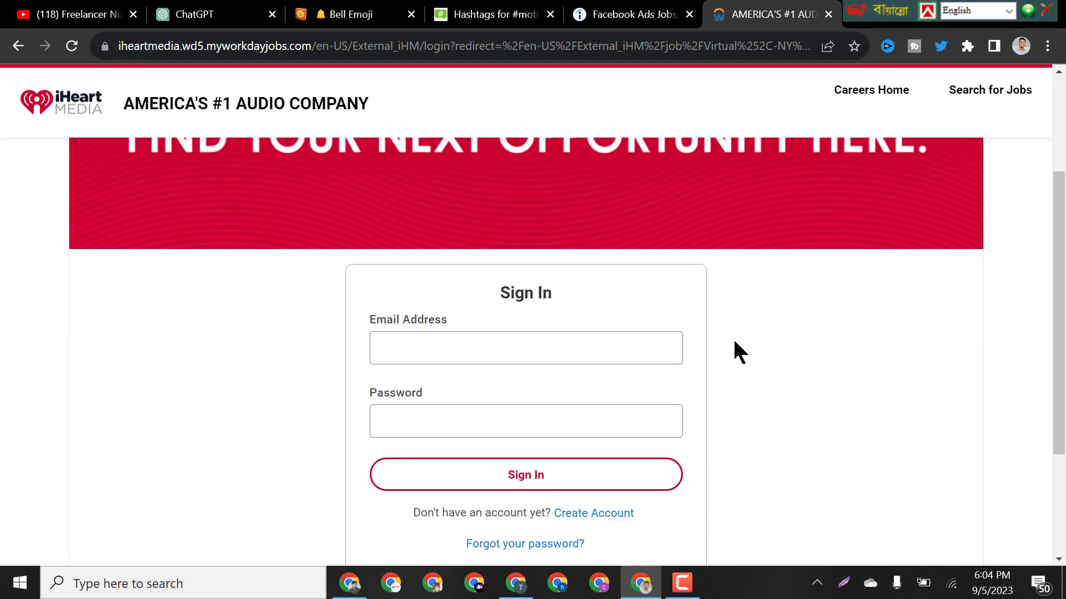
scroll(733, 338, up, 2)
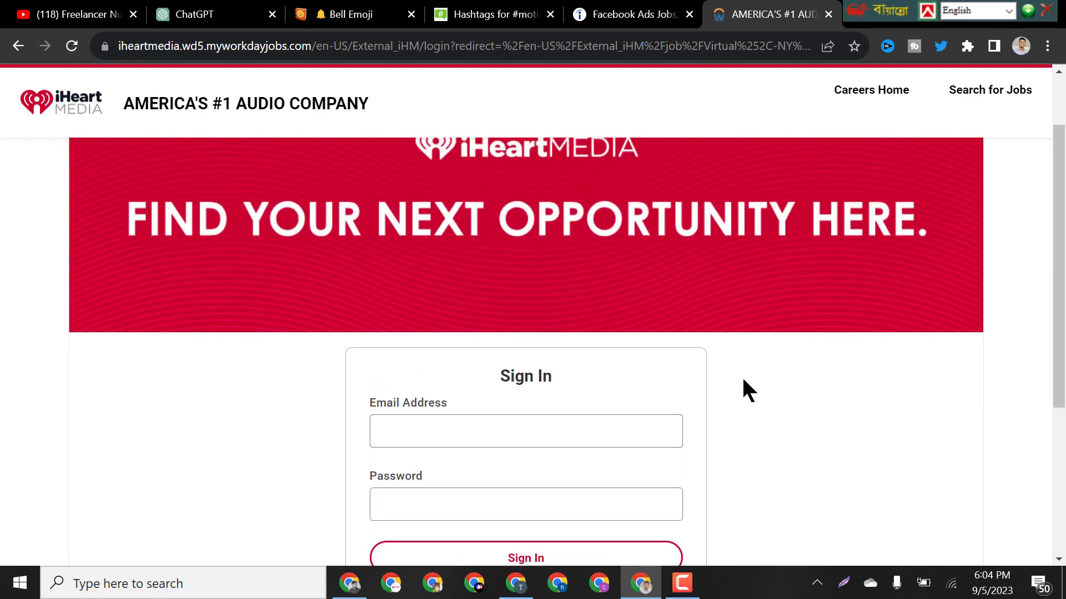
scroll(638, 376, down, 2)
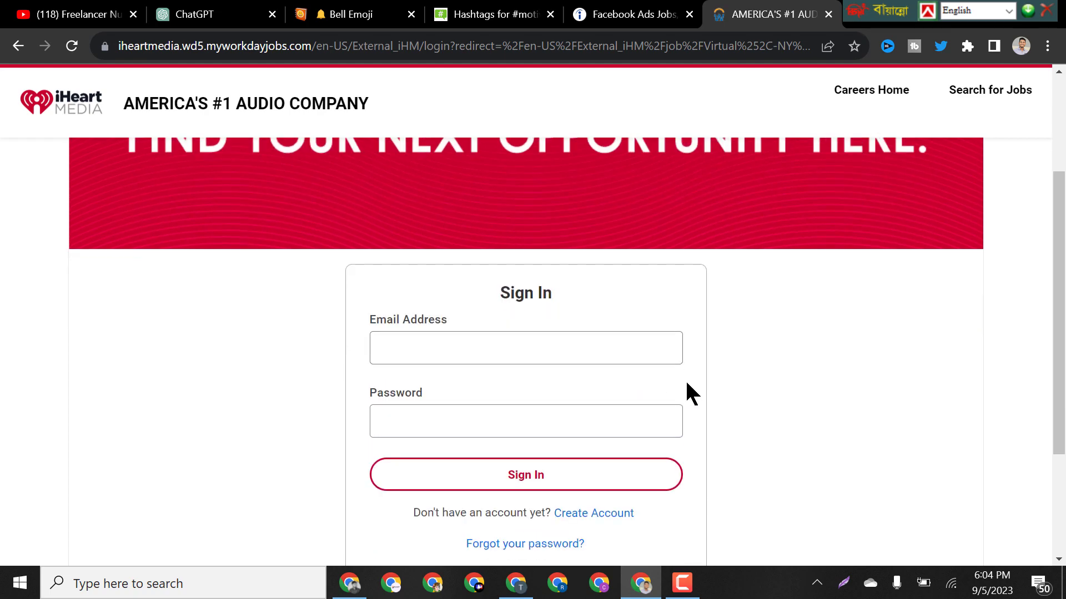
scroll(683, 333, up, 3)
scroll(815, 352, down, 3)
scroll(591, 298, down, 1)
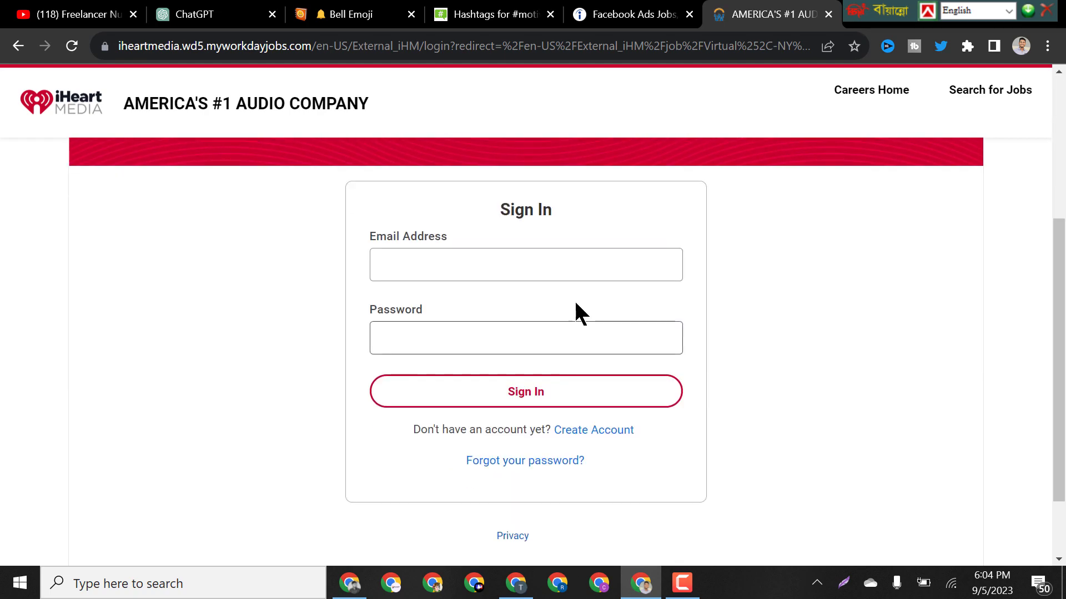
scroll(610, 313, up, 4)
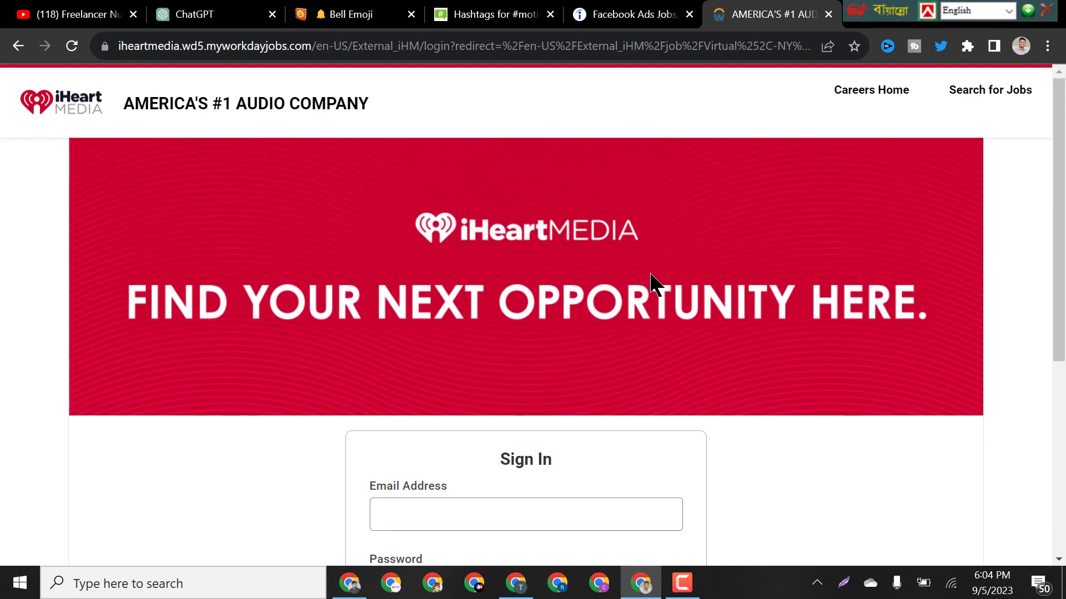
Return to the Indeed results and open the remote Media Buyer - Social Media Ads Manager posting.
click(650, 12)
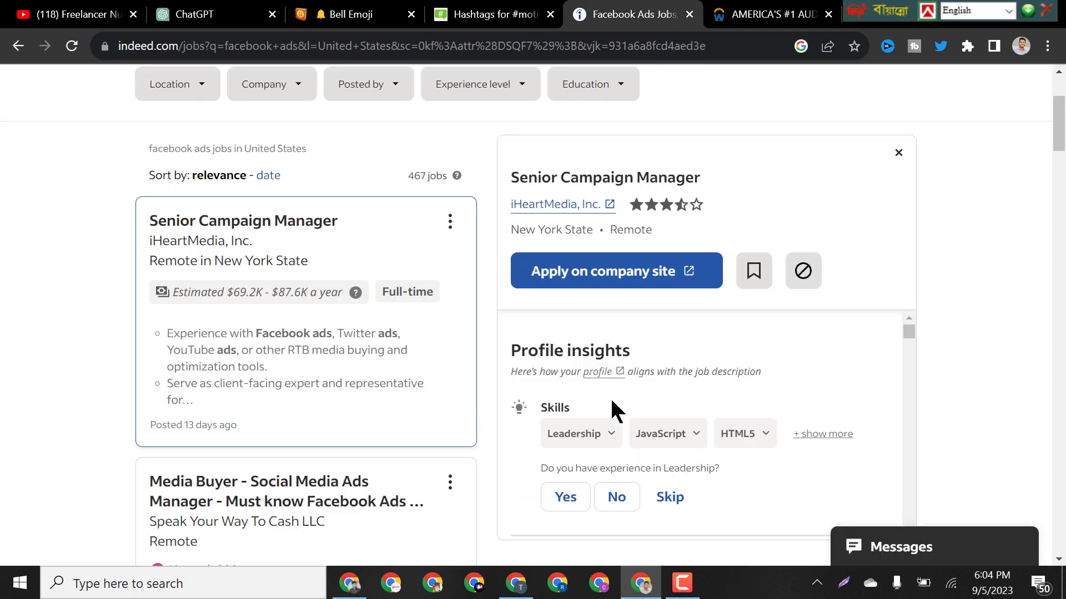
scroll(344, 330, down, 3)
click(332, 328)
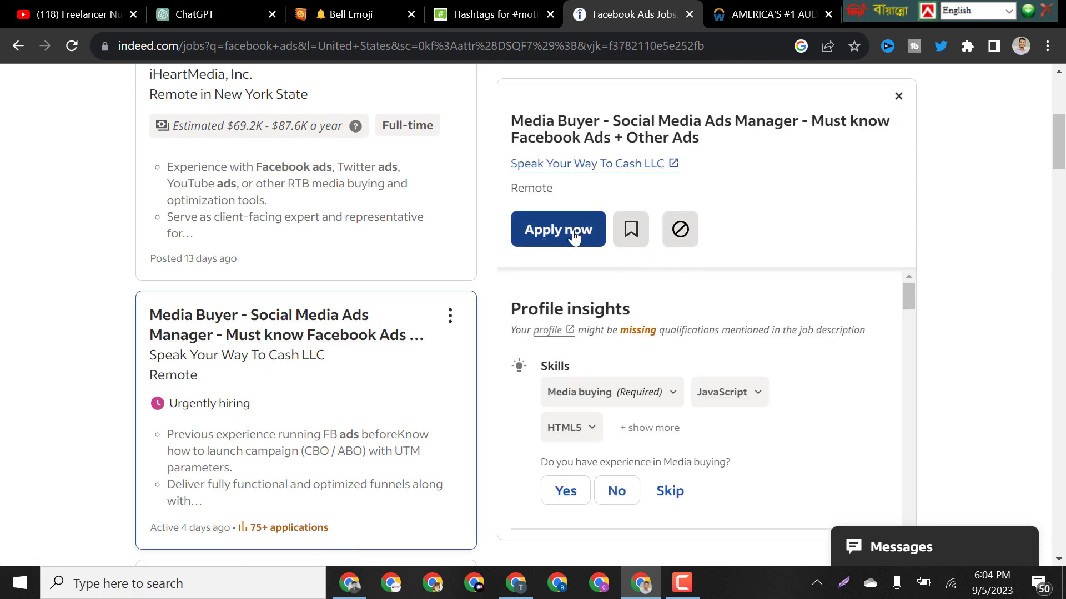
Start the Indeed application for the Media Buyer job and review the contact fields.
click(574, 237)
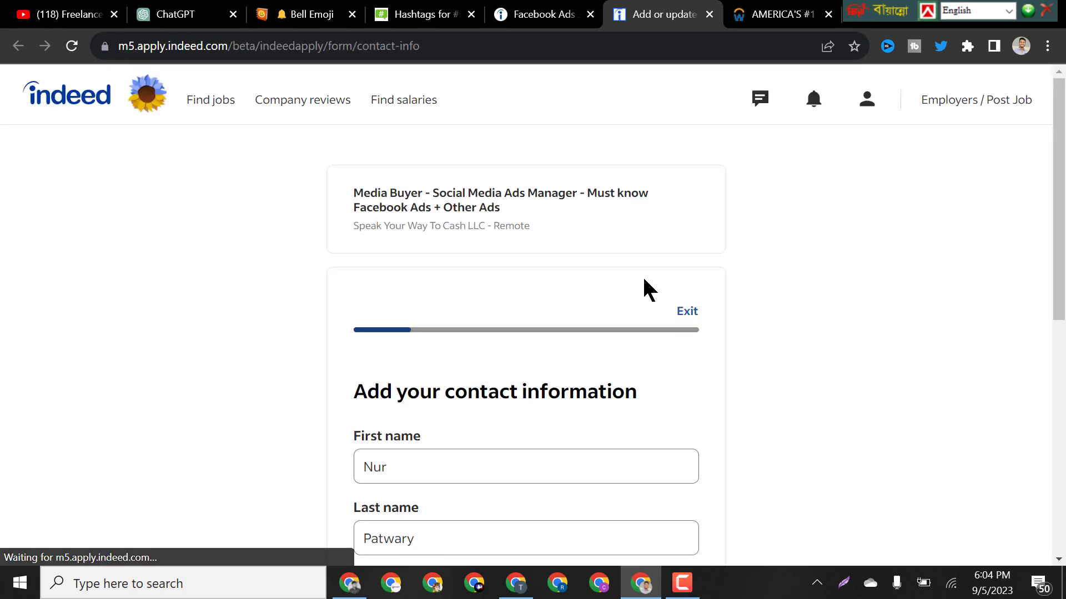
scroll(638, 277, down, 4)
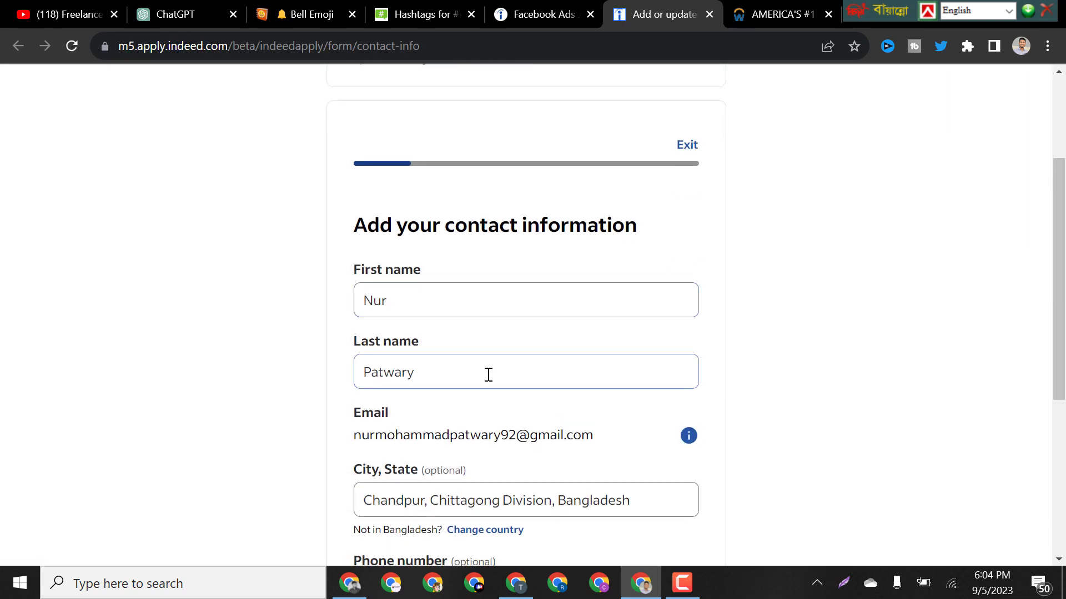
scroll(488, 375, down, 3)
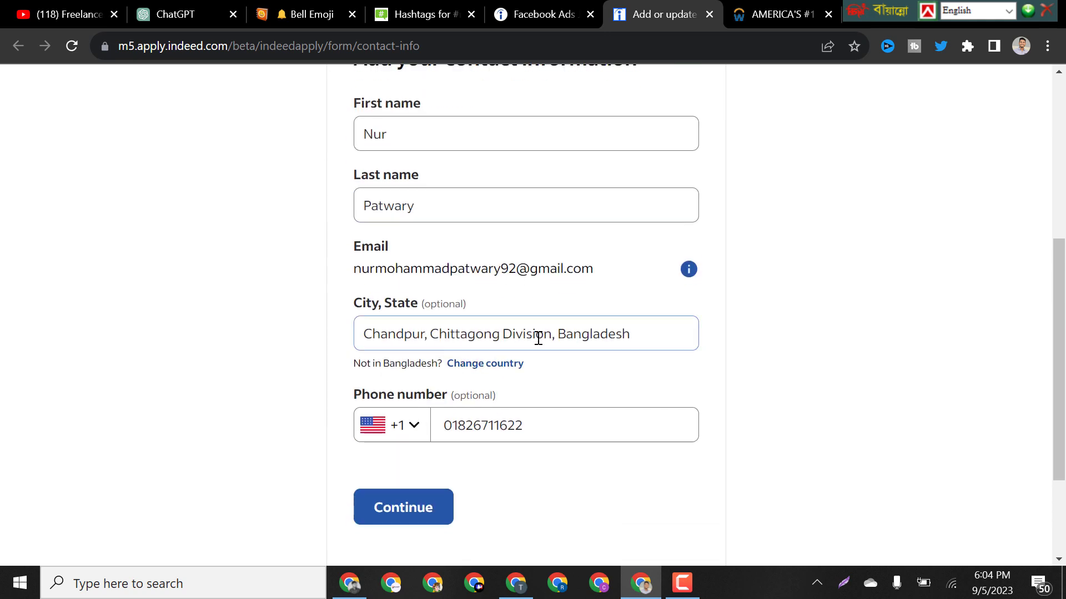
Set the phone country code to Bangladesh (+880), enter the phone number, and continue.
click(416, 424)
scroll(485, 270, down, 3)
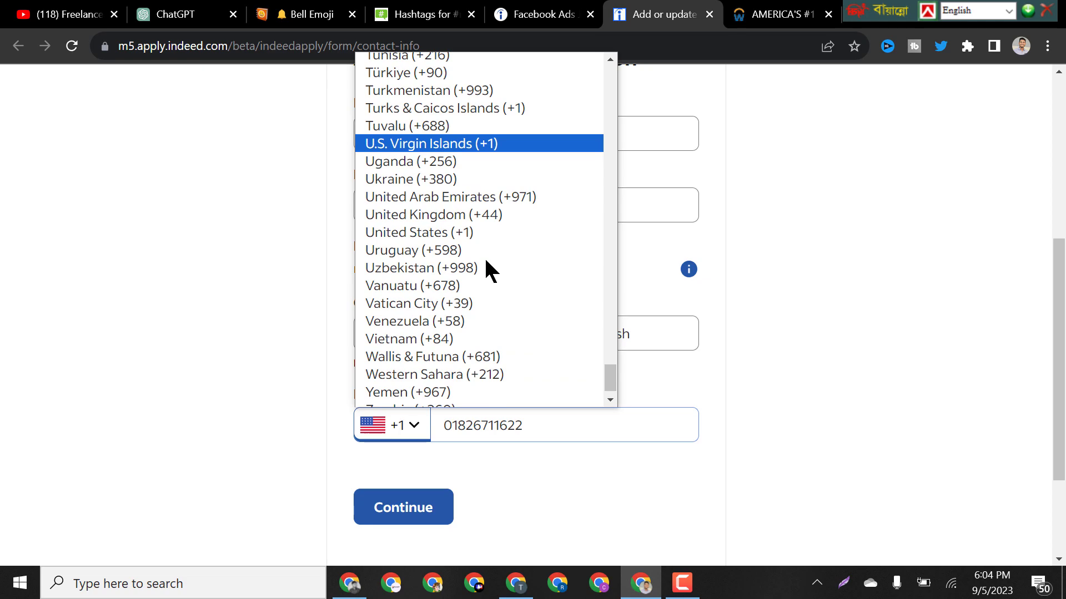
scroll(486, 262, up, 20)
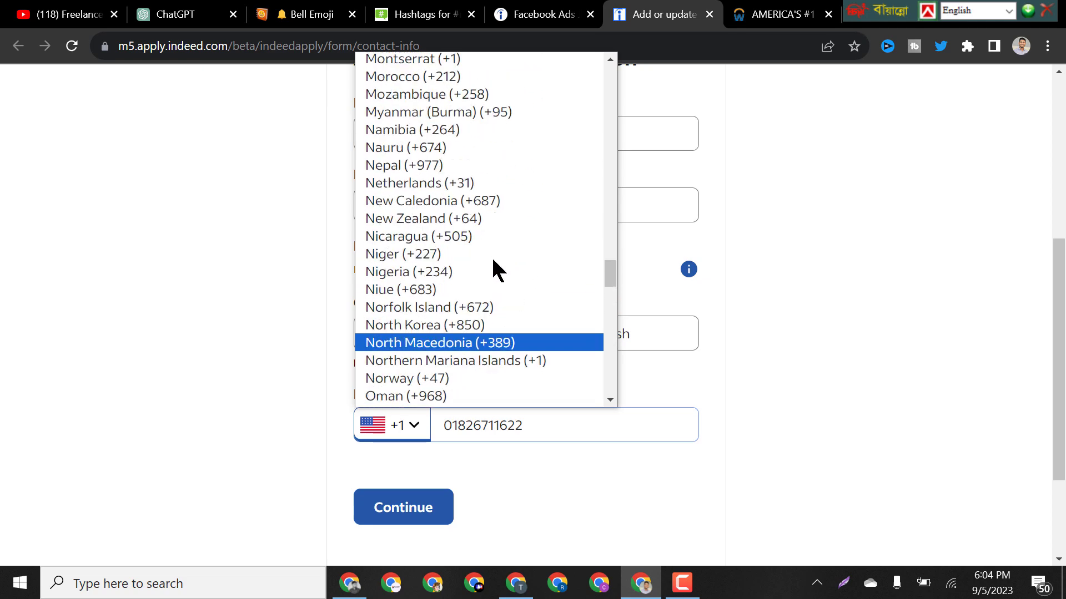
scroll(493, 269, up, 20)
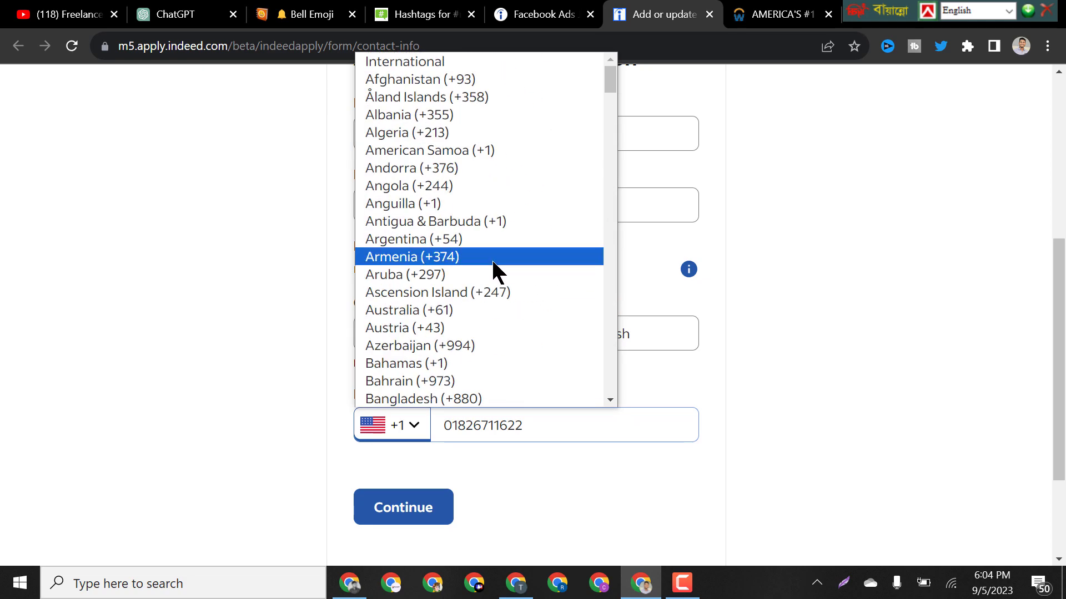
click(466, 396)
click(508, 426)
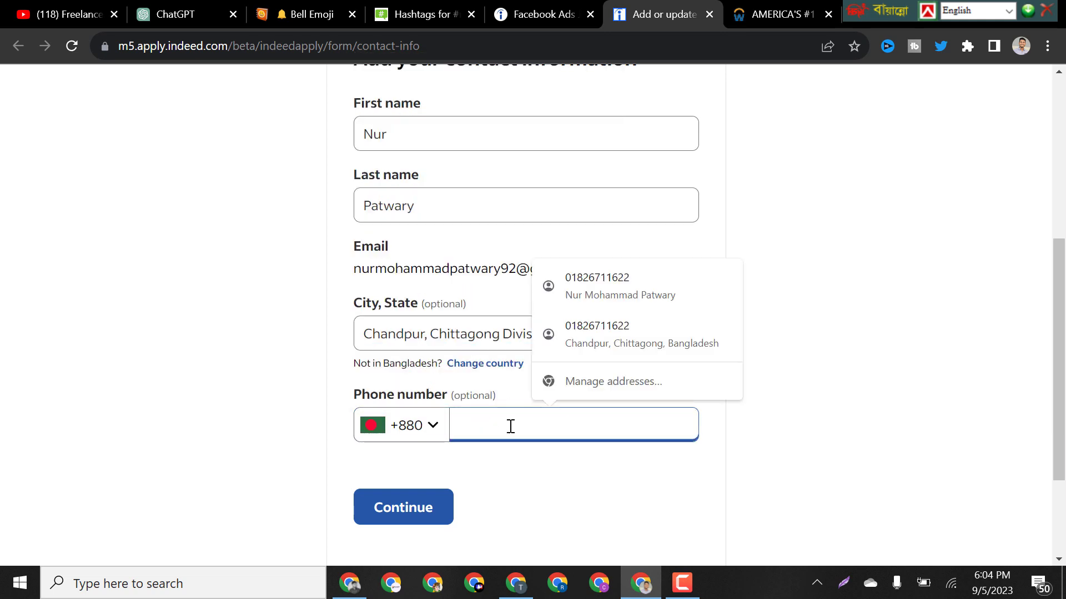
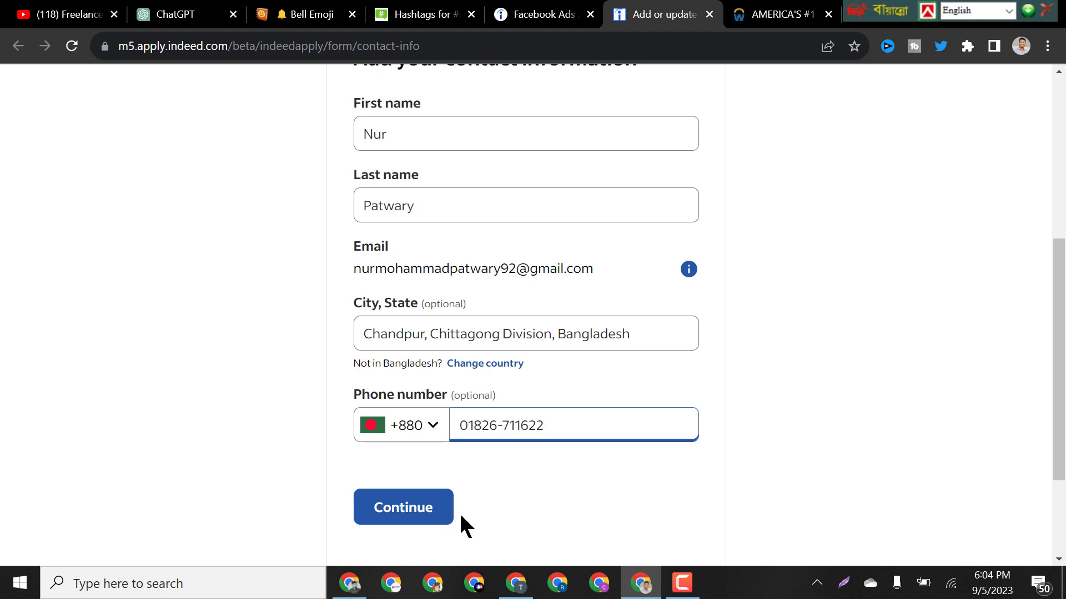
click(424, 514)
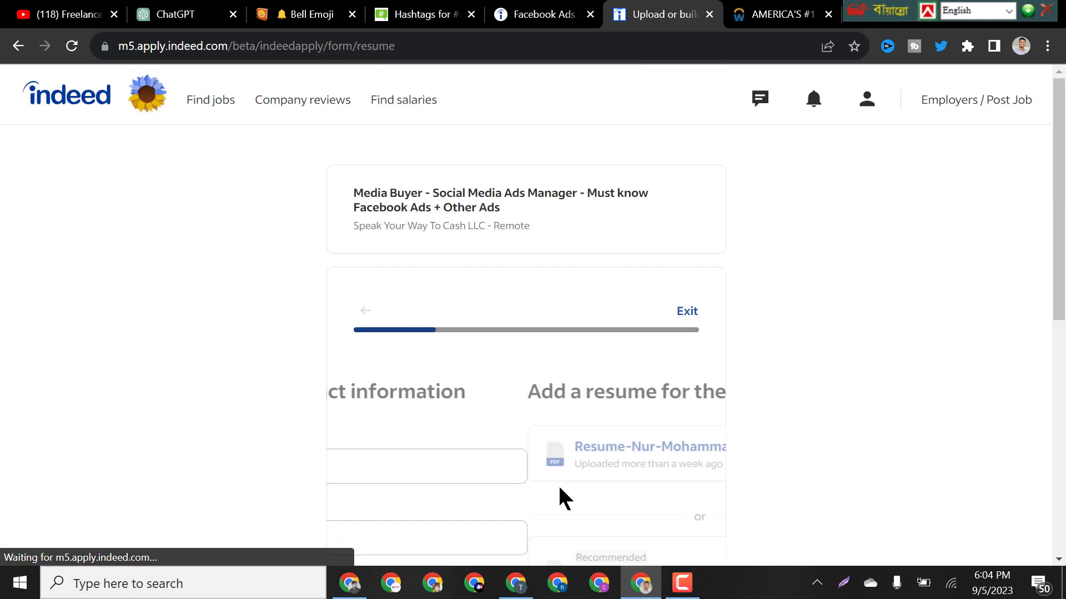
Attach the previously uploaded resume PDF and move on to the screener questions.
scroll(705, 399, down, 2)
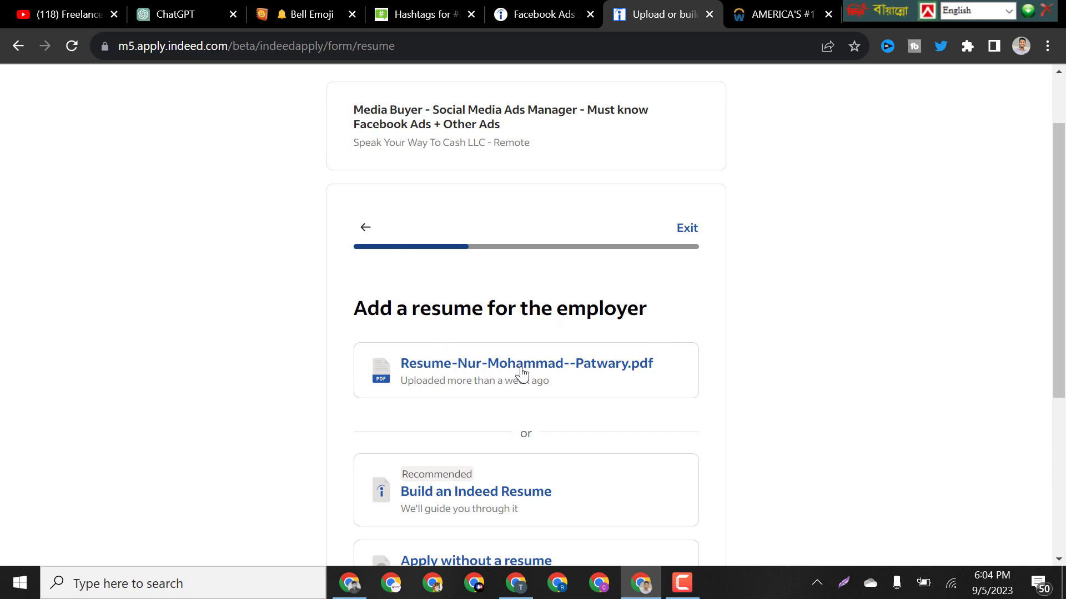
scroll(589, 357, down, 2)
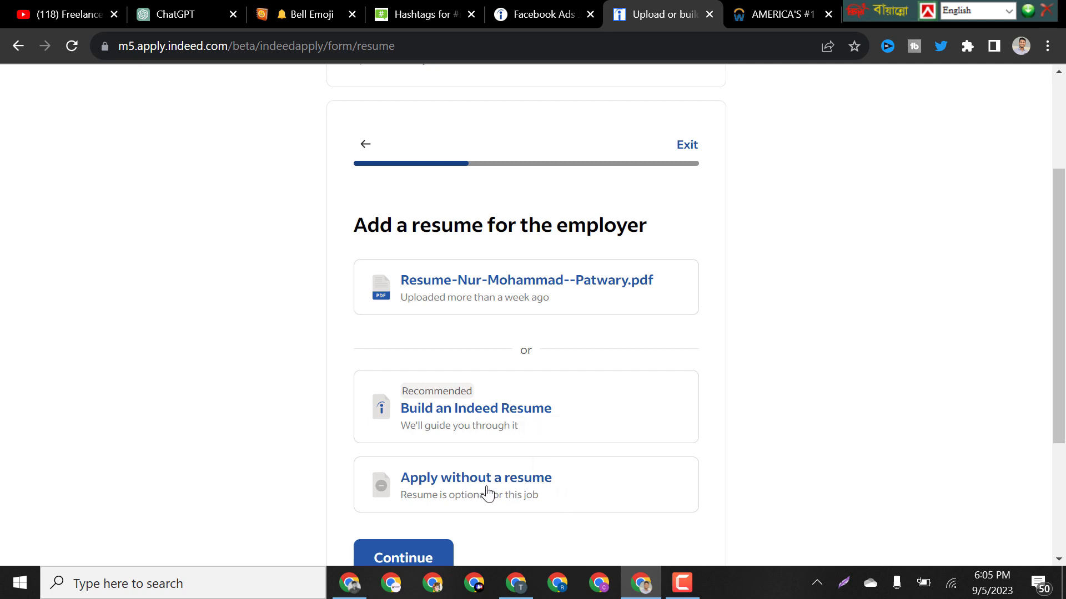
click(502, 289)
scroll(550, 364, down, 2)
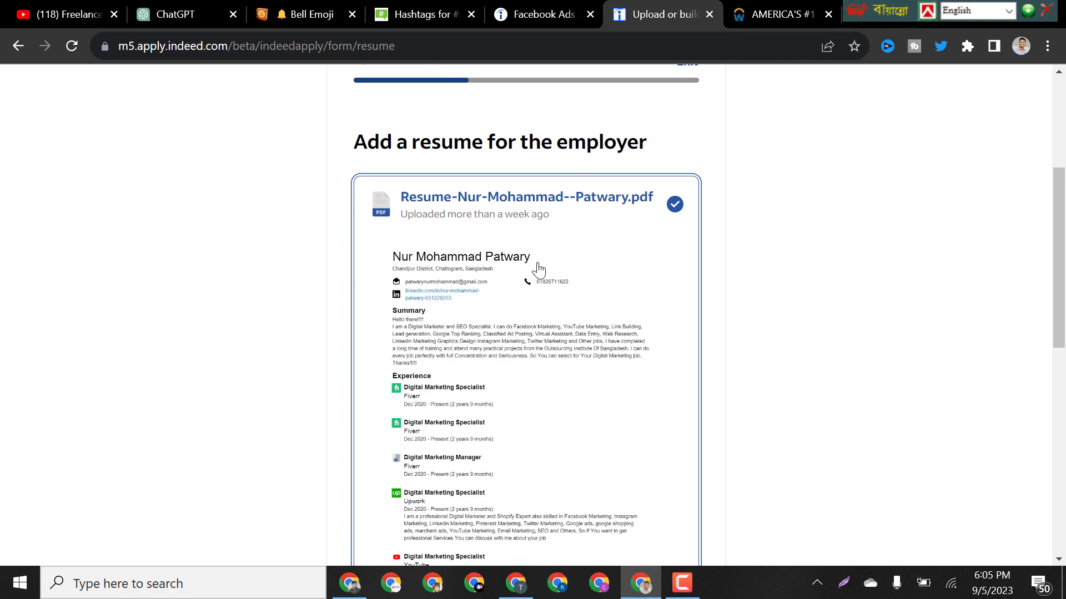
scroll(580, 274, down, 5)
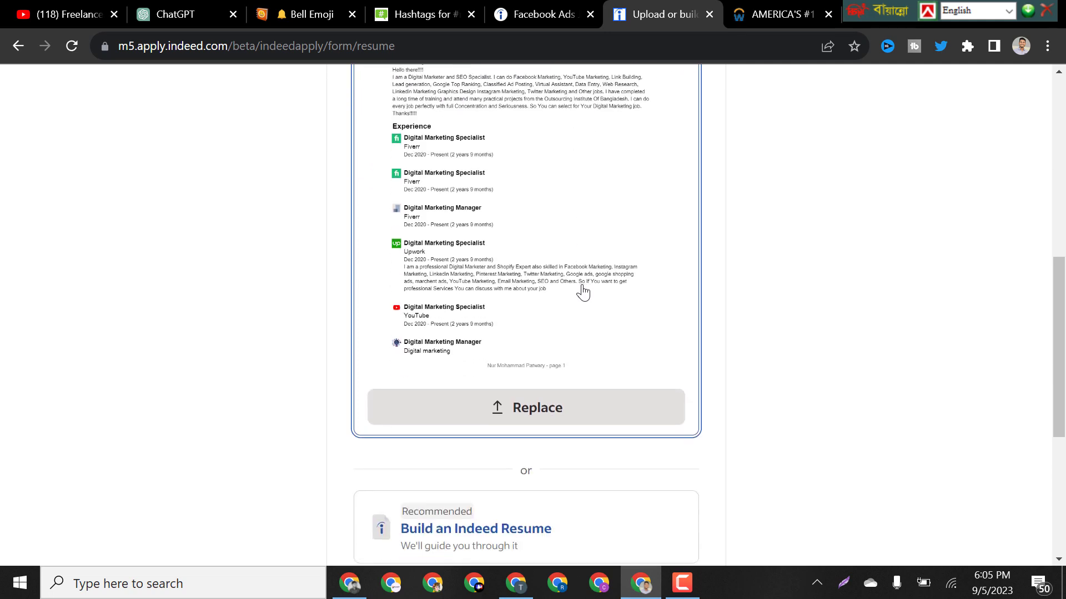
scroll(581, 289, down, 6)
click(417, 367)
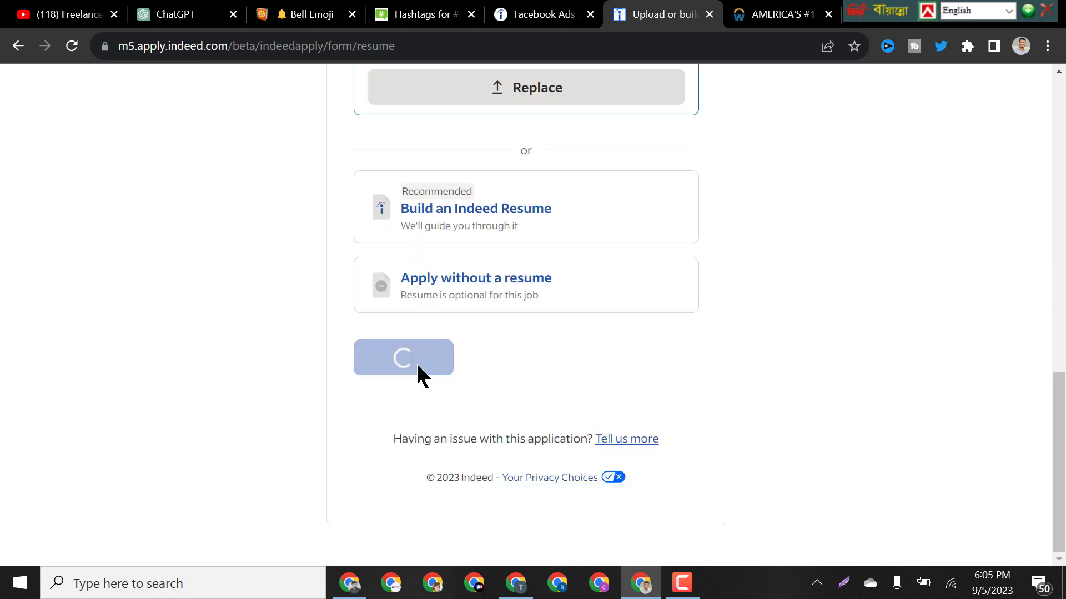
scroll(606, 333, down, 3)
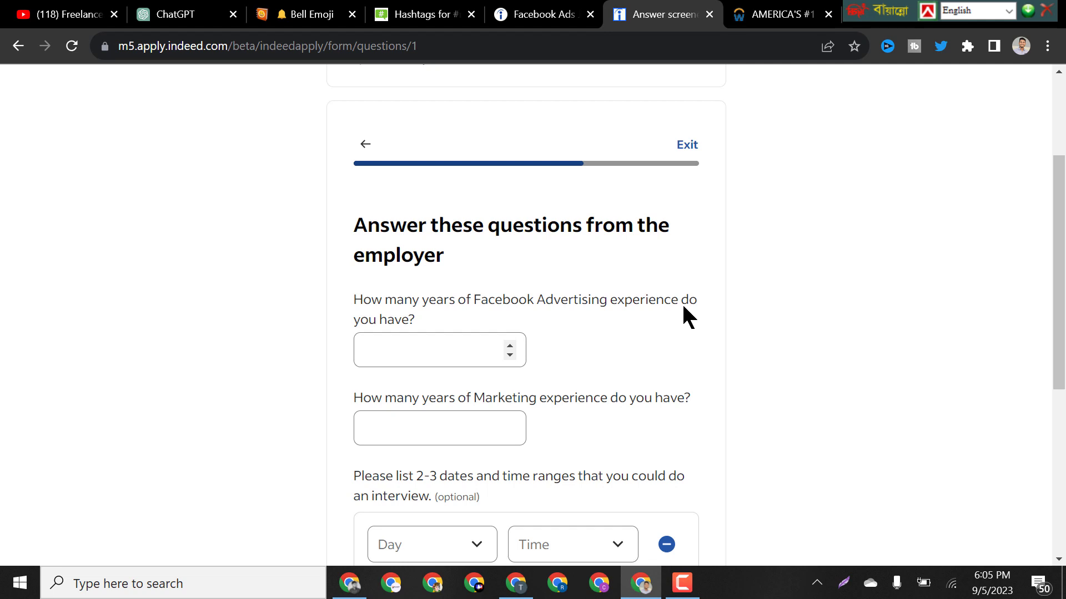
Answer 2 years of Facebook Advertising and 3 years of Marketing experience, then continue to review.
click(511, 344)
click(510, 345)
click(510, 344)
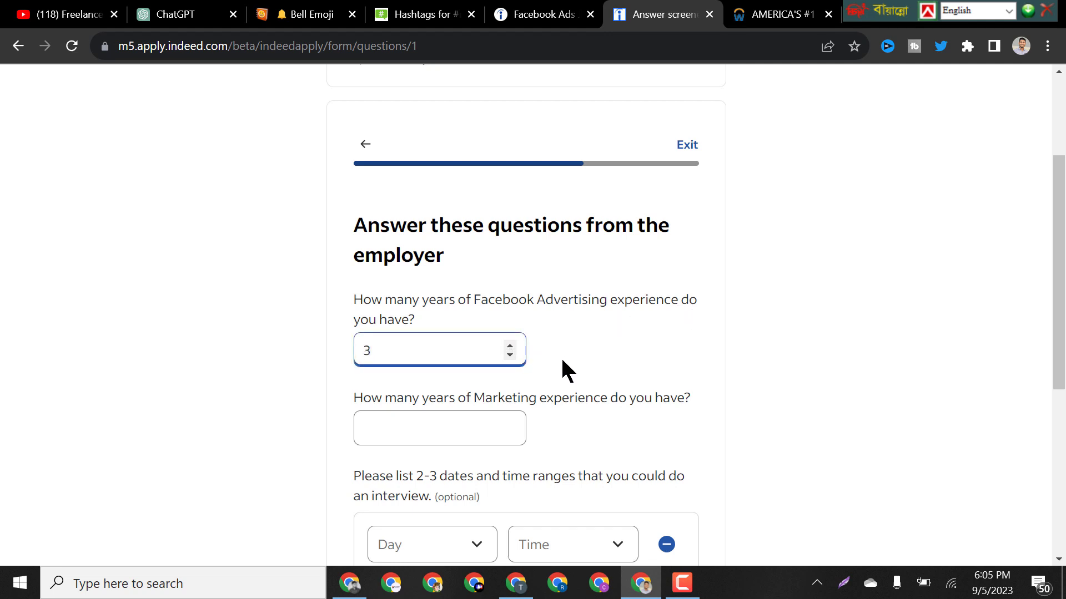
scroll(563, 359, down, 1)
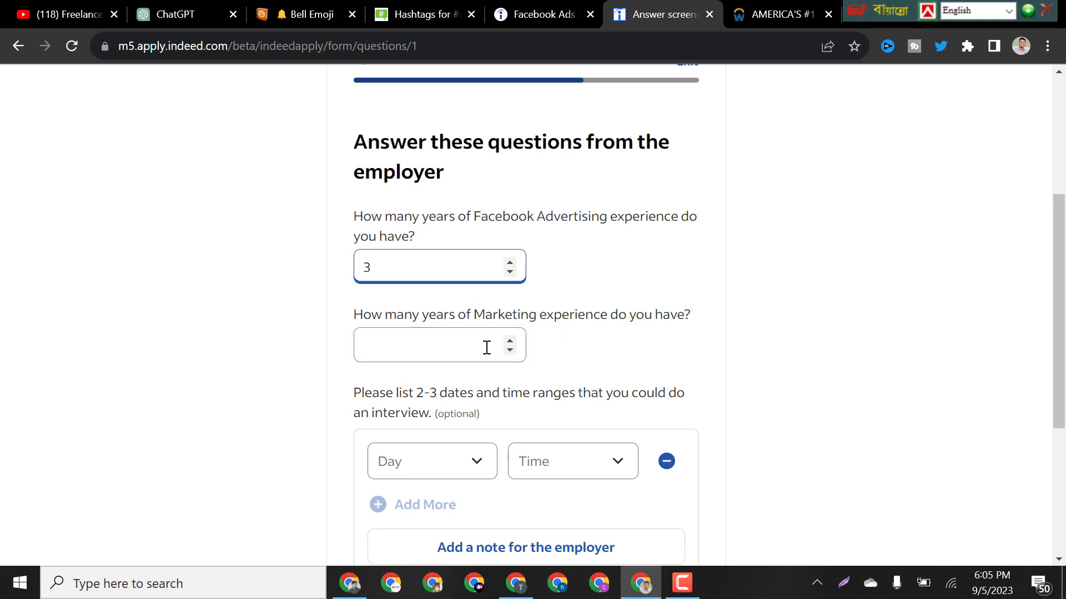
click(510, 341)
click(510, 341)
click(510, 341)
click(509, 341)
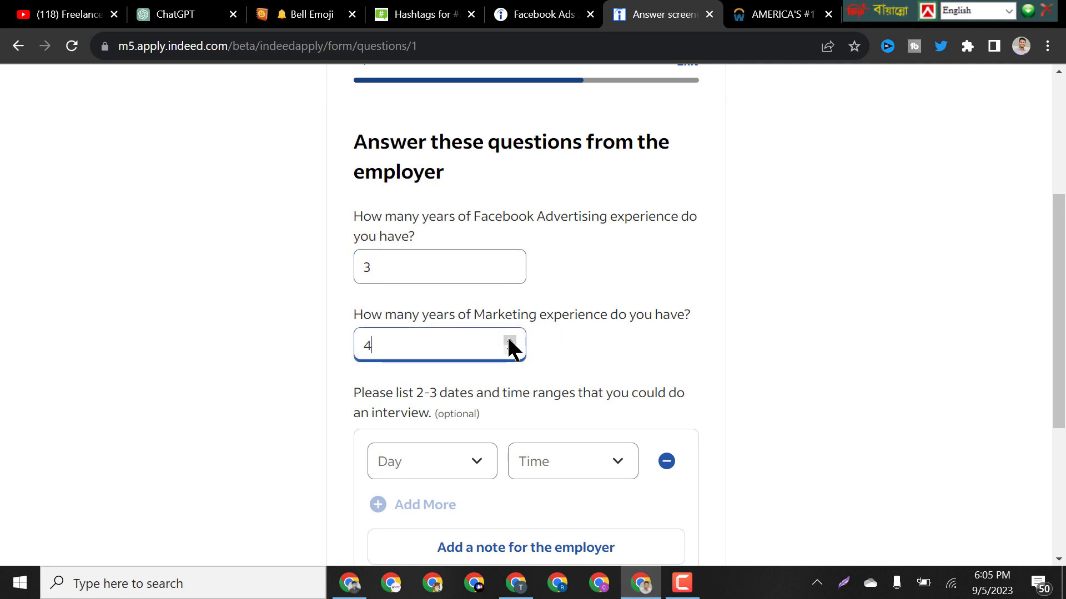
click(509, 340)
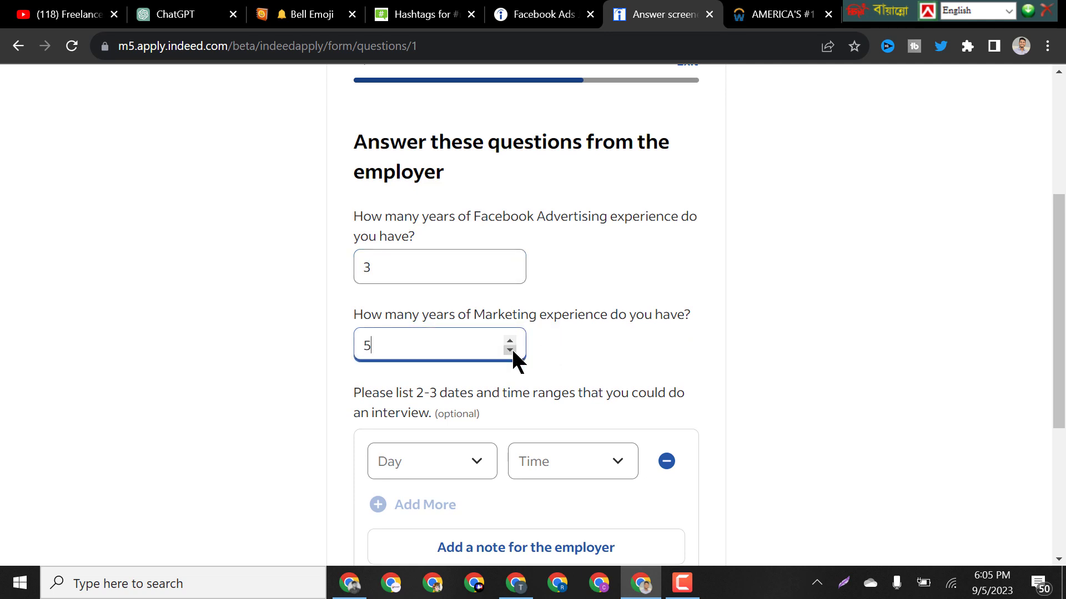
scroll(539, 333, down, 1)
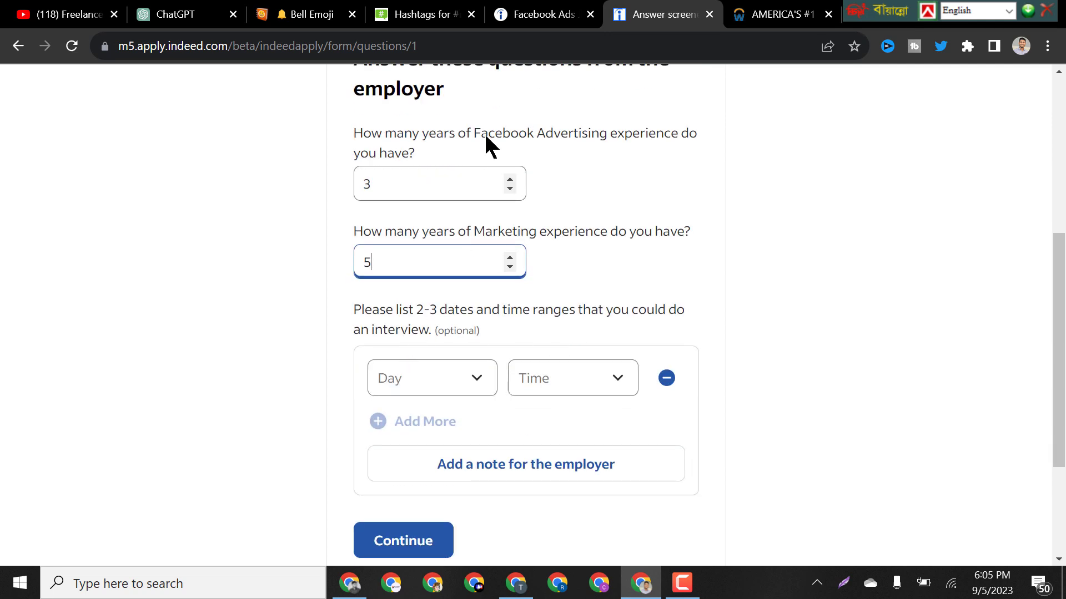
click(509, 189)
click(510, 267)
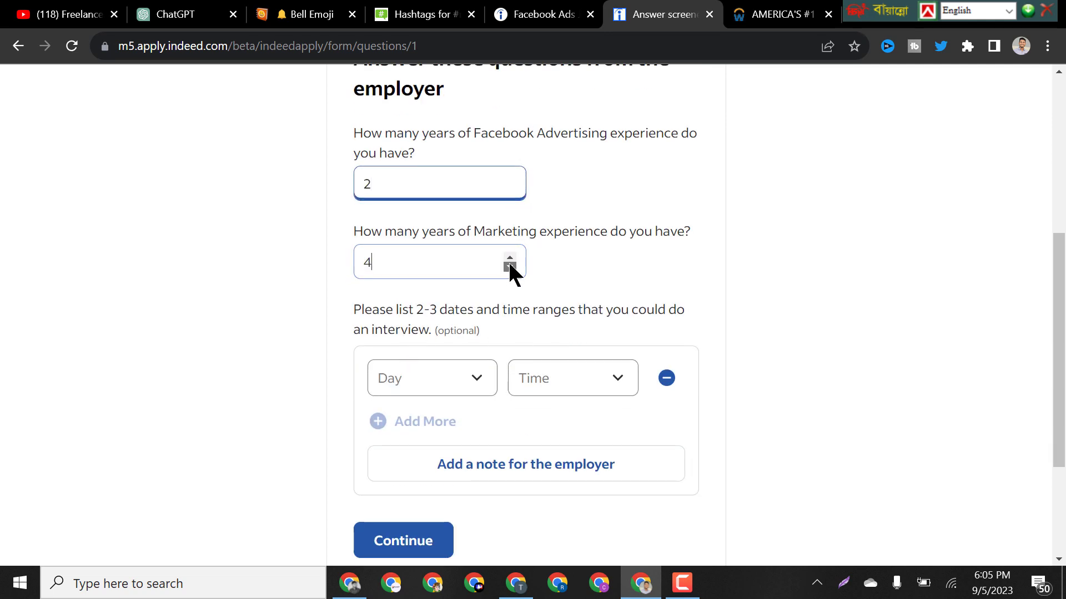
click(509, 267)
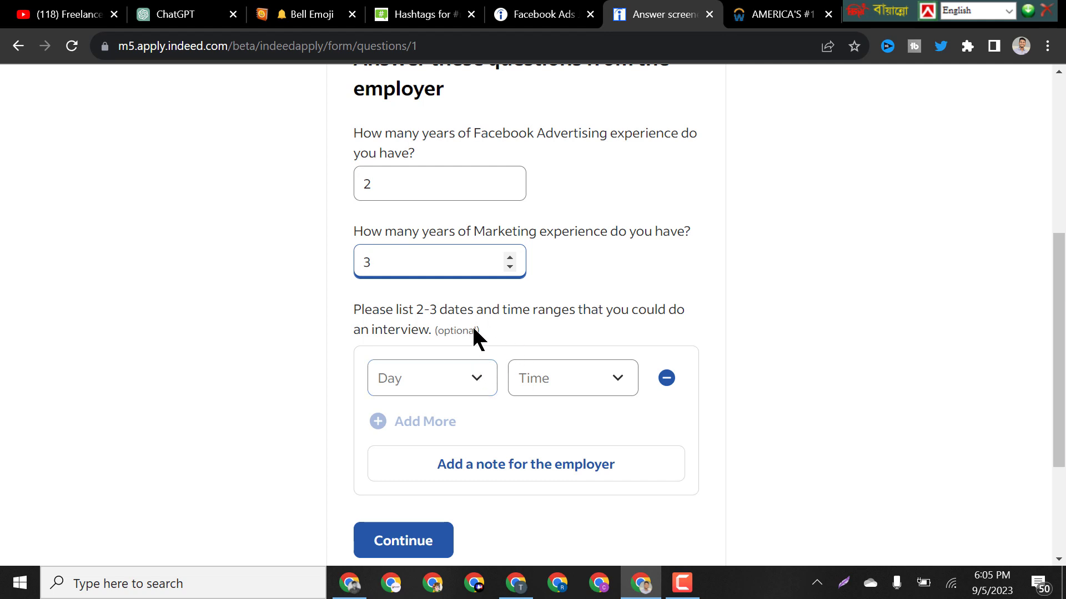
scroll(501, 339, down, 3)
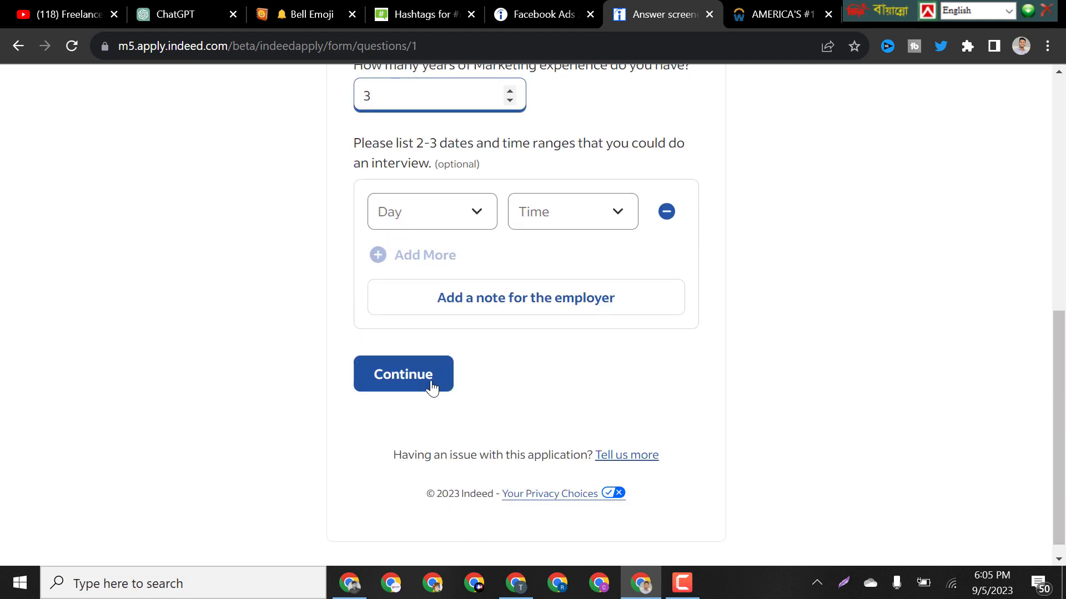
click(432, 384)
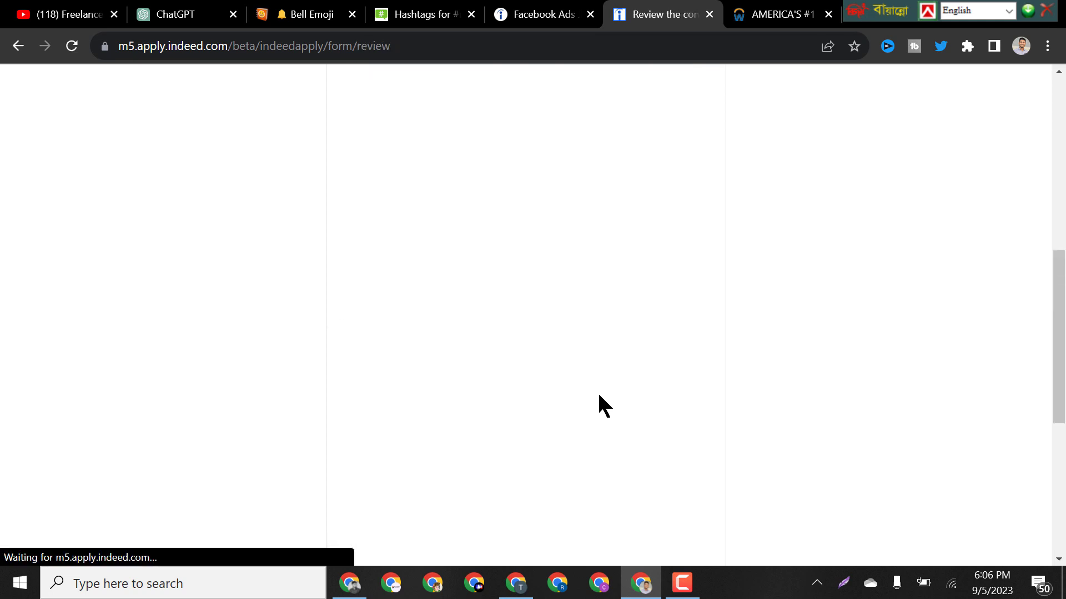
Look over the Media Buyer application review page and submit it to the employer.
scroll(694, 303, down, 4)
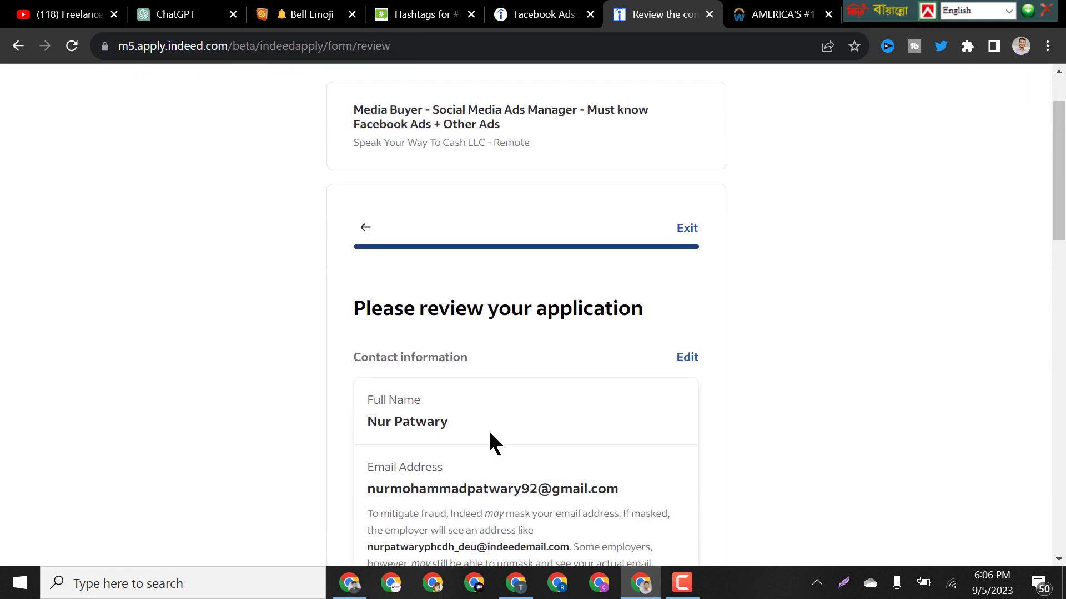
scroll(452, 345, down, 5)
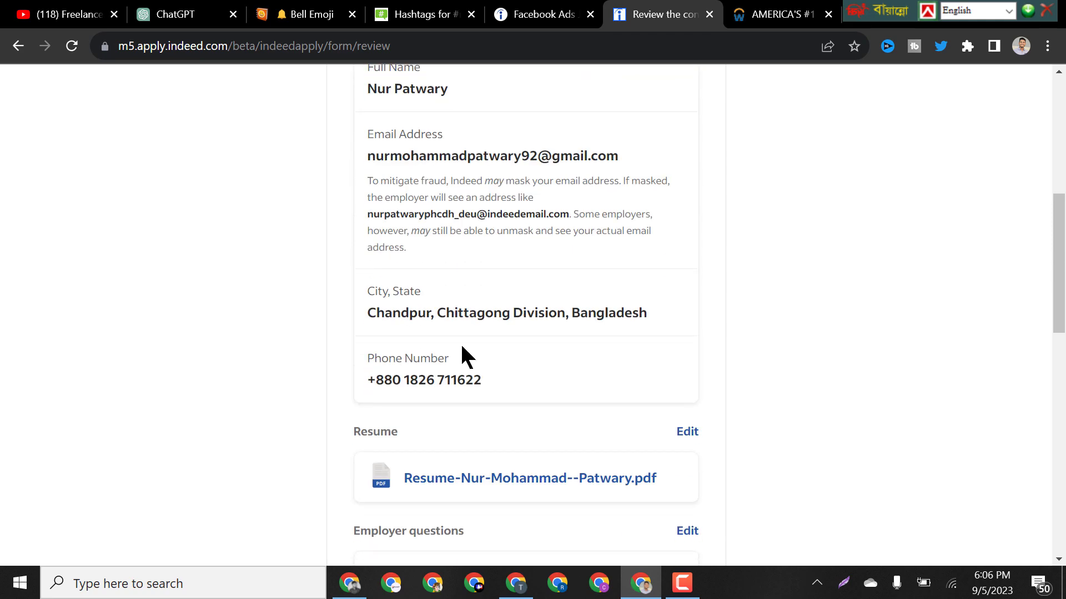
scroll(408, 381, down, 5)
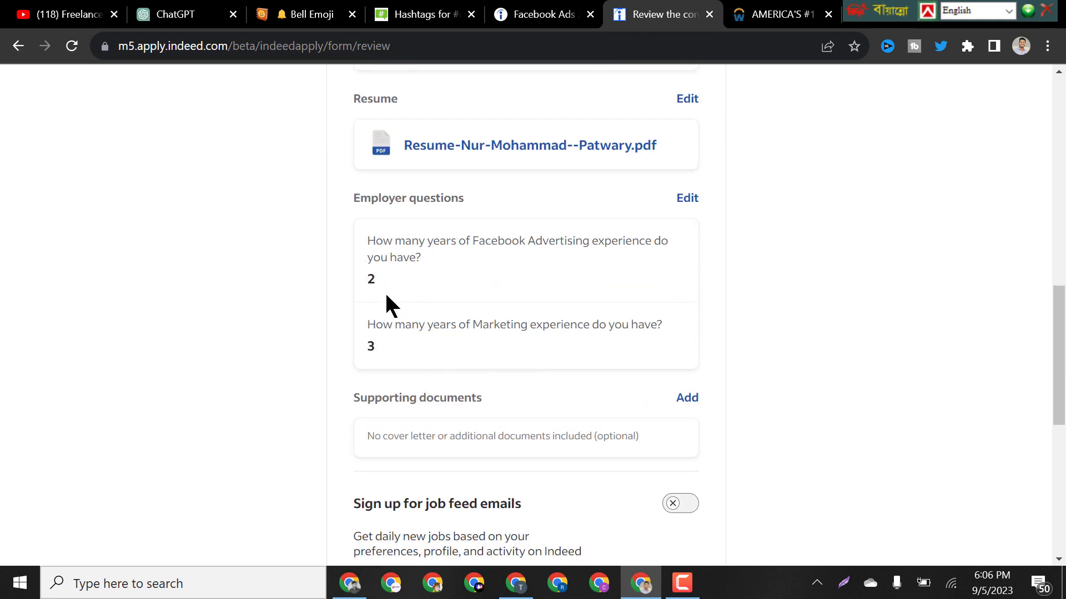
scroll(532, 383, down, 6)
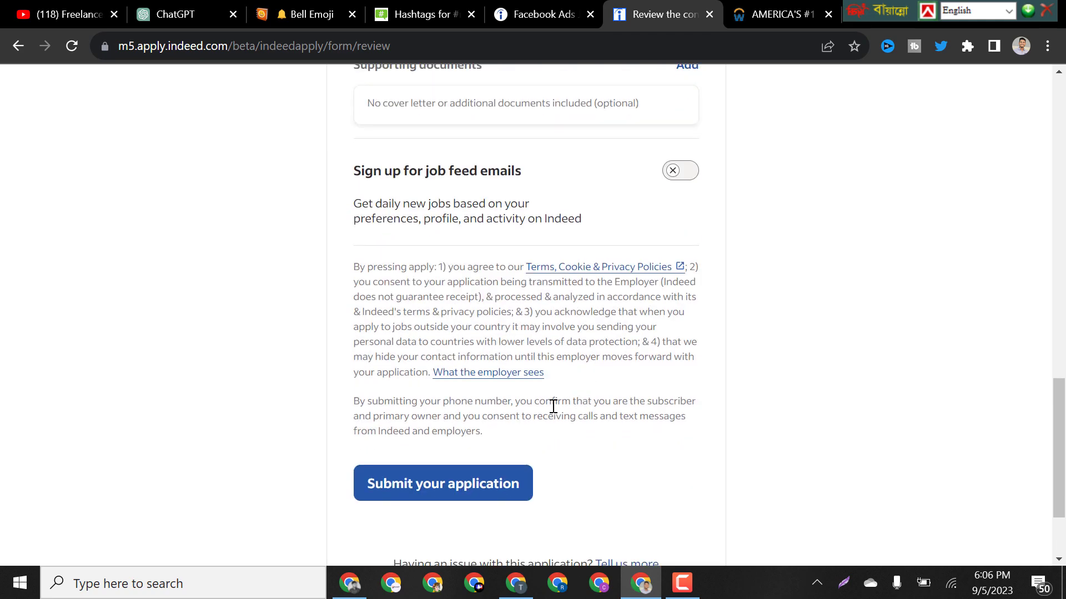
click(480, 492)
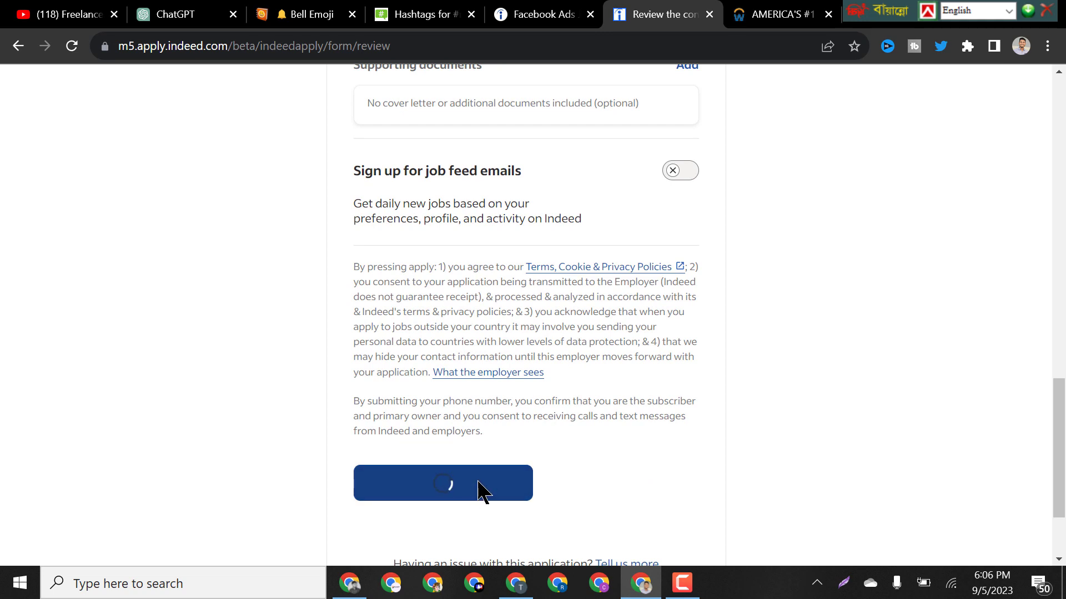
scroll(649, 433, down, 3)
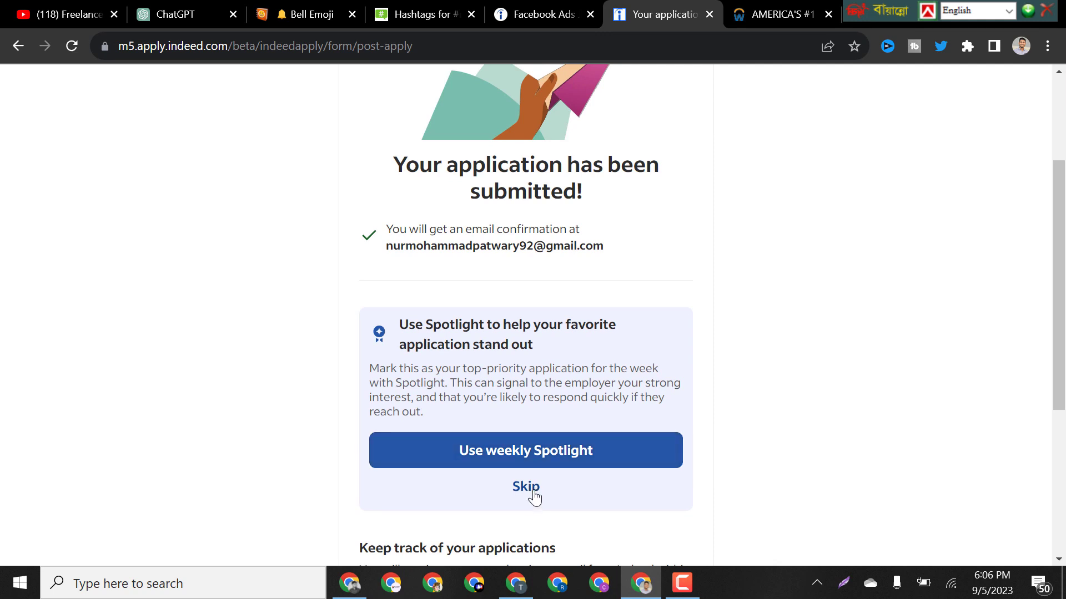
Skip the weekly Spotlight offer and return to the job search results.
click(534, 494)
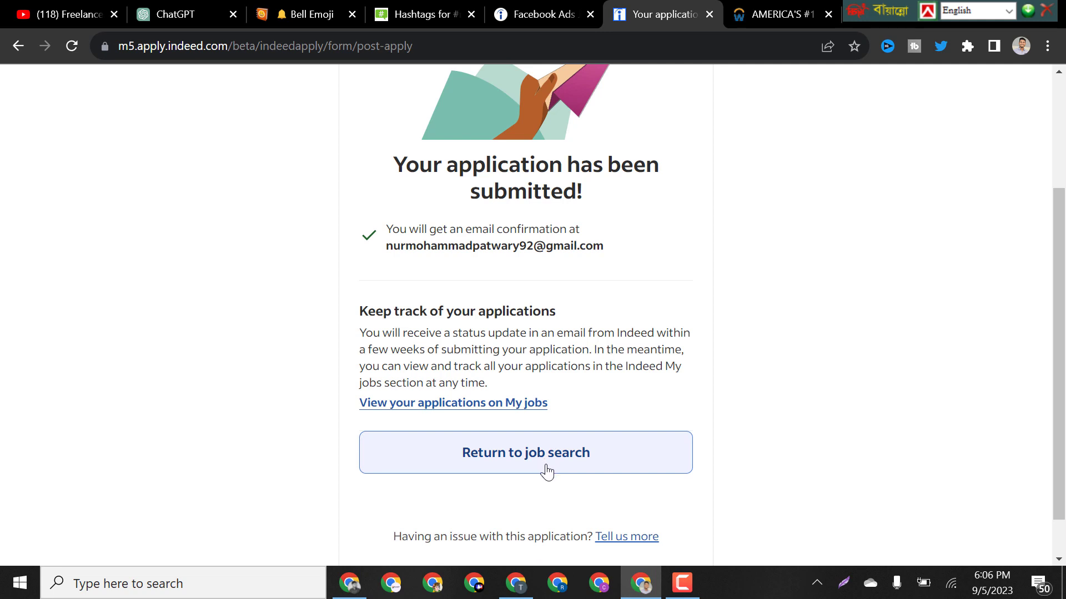
click(546, 469)
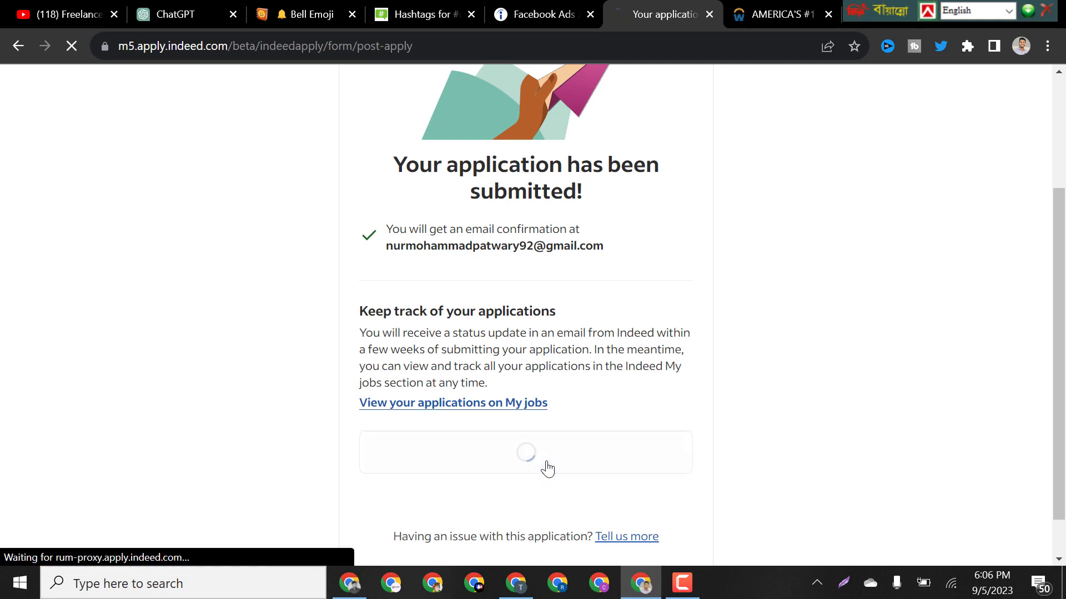